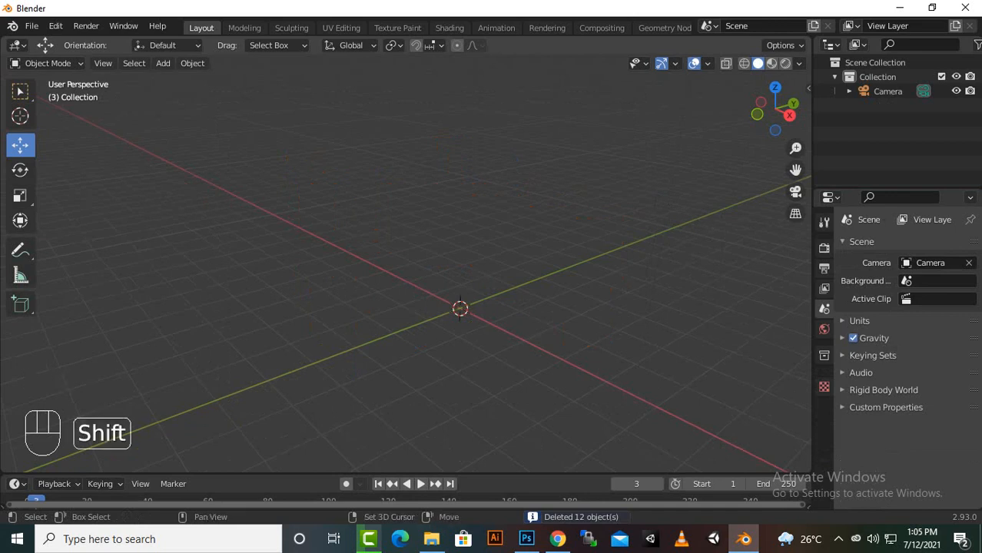
Step: Add a 2 m Monkey mesh at the world origin
{"action": "key", "text": "shift+a"}
{"action": "mouse_move", "coordinate": [284, 230]}
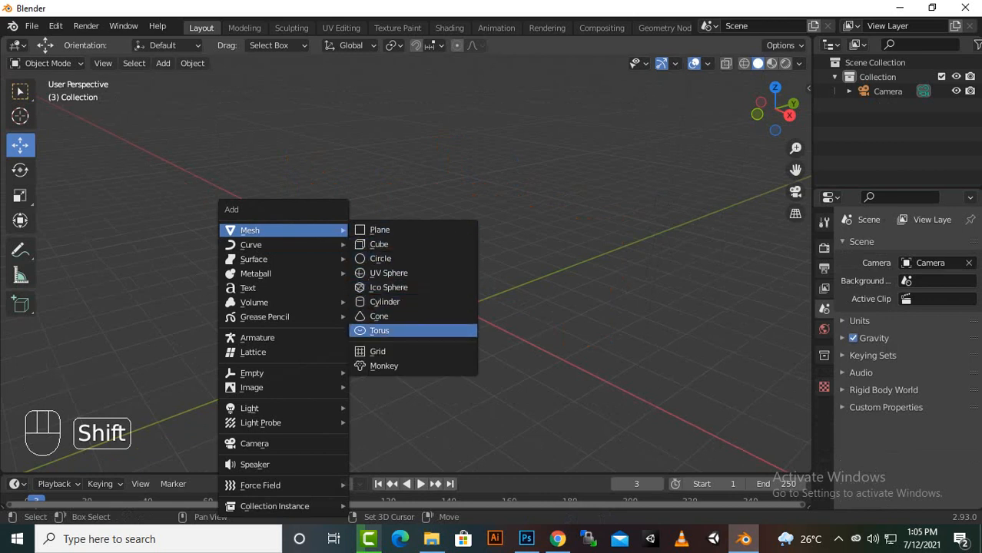
{"action": "left_click", "coordinate": [384, 366]}
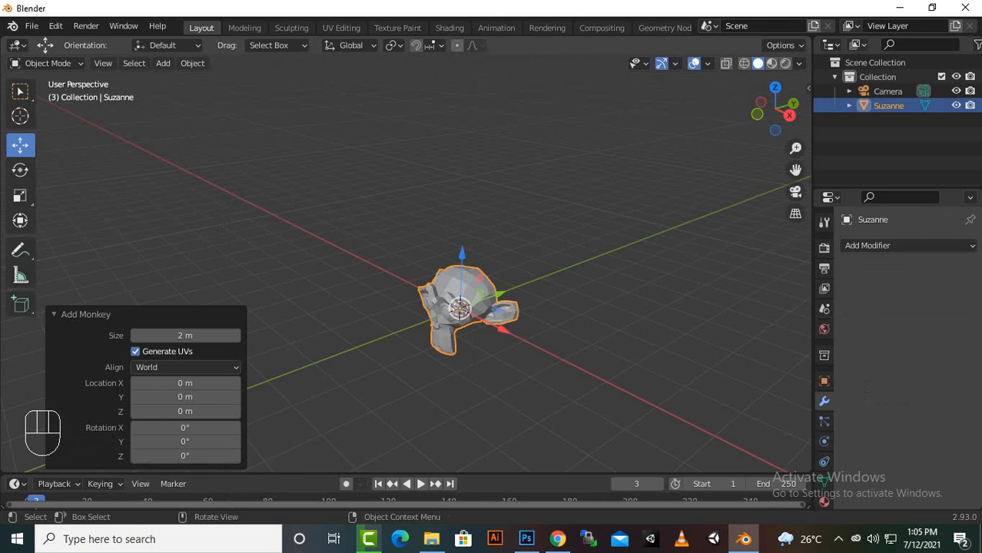
{"action": "scroll", "coordinate": [460, 308], "scroll_direction": "up", "scroll_amount": 4}
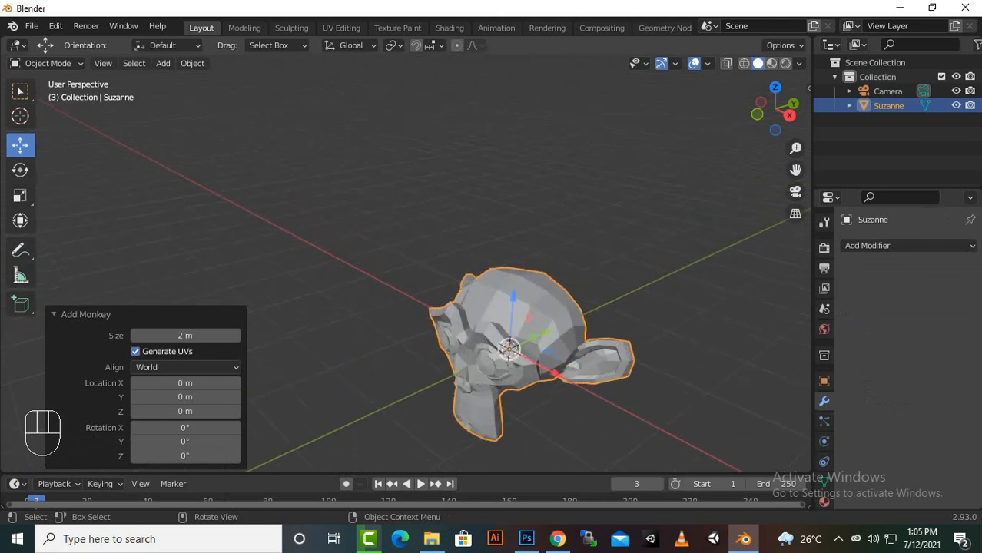
{"action": "scroll", "coordinate": [459, 308], "scroll_direction": "down", "scroll_amount": 3}
{"action": "scroll", "coordinate": [469, 317], "scroll_direction": "down", "scroll_amount": 1}
{"action": "scroll", "coordinate": [468, 317], "scroll_direction": "up", "scroll_amount": 2}
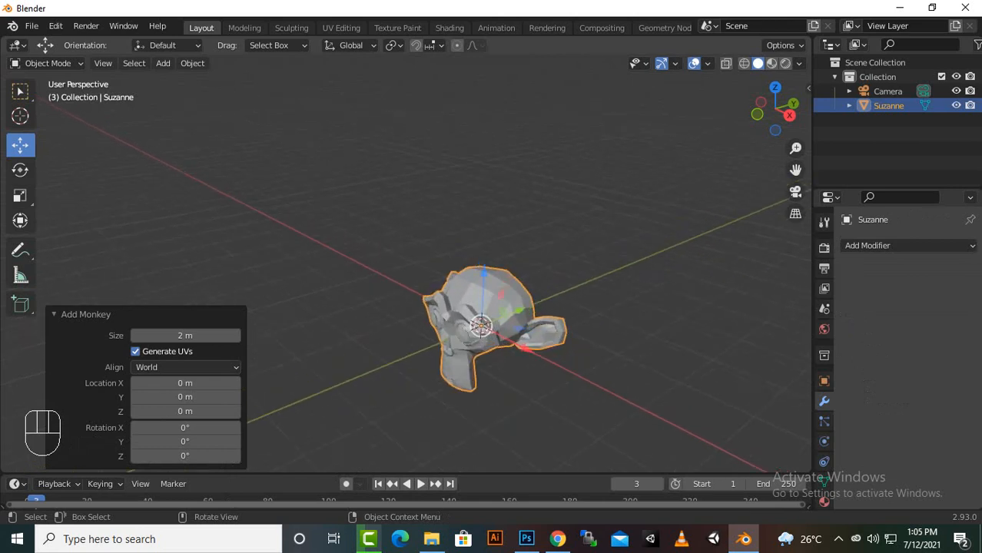
{"action": "scroll", "coordinate": [476, 323], "scroll_direction": "up", "scroll_amount": 2}
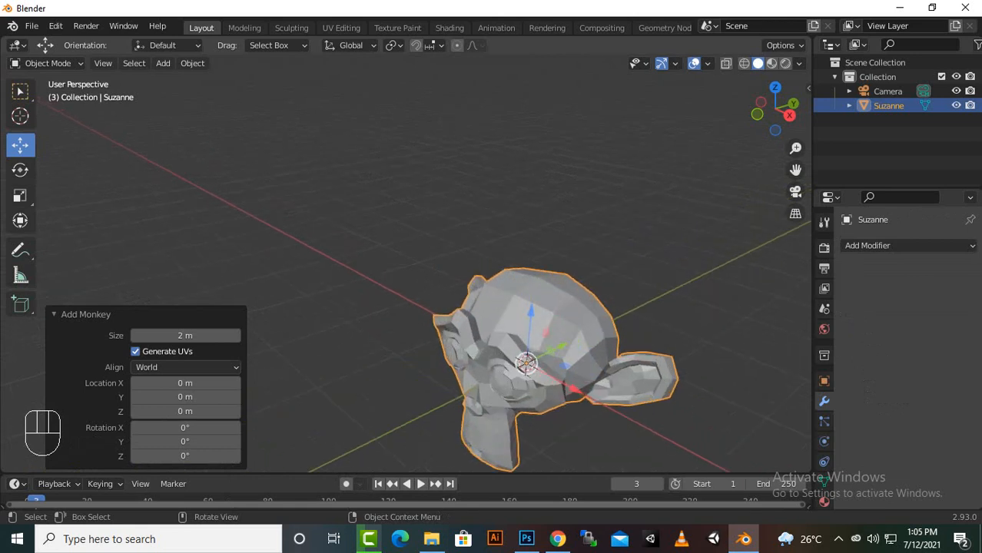
{"action": "scroll", "coordinate": [476, 323], "scroll_direction": "down", "scroll_amount": 3}
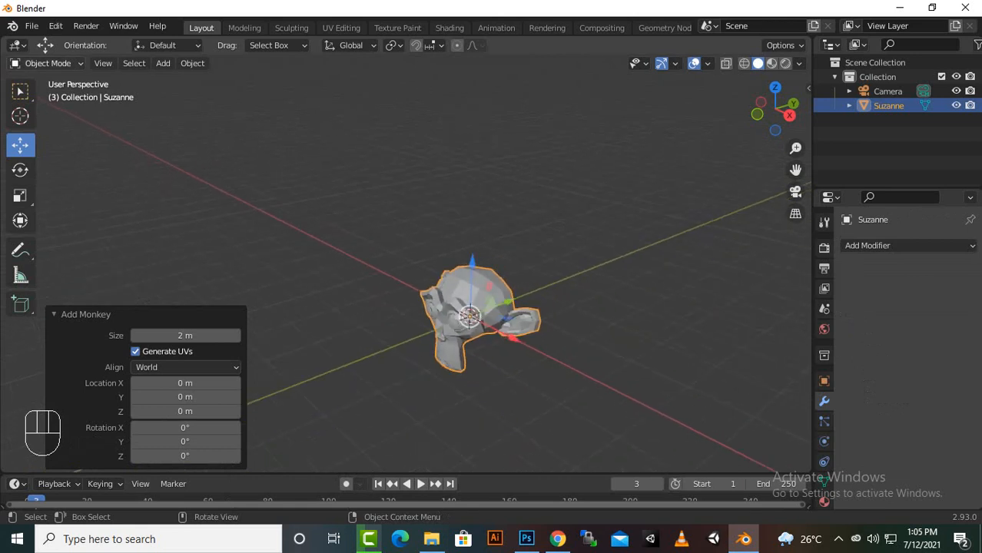
Step: Switch the monkey mesh from Object Mode to Edit Mode, with its face in view
{"action": "left_click", "coordinate": [46, 63]}
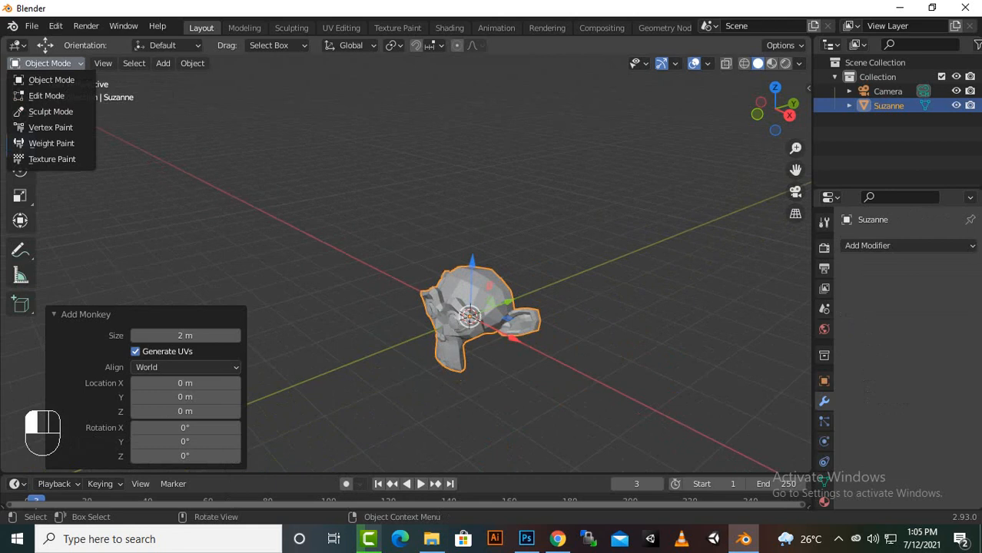
{"action": "left_click", "coordinate": [47, 95]}
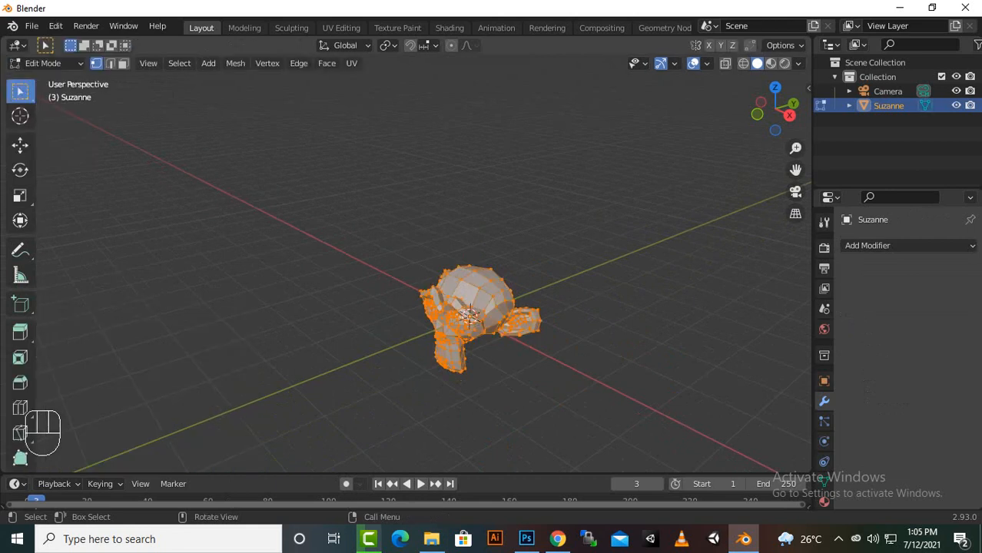
{"action": "scroll", "coordinate": [405, 277], "scroll_direction": "up", "scroll_amount": 4}
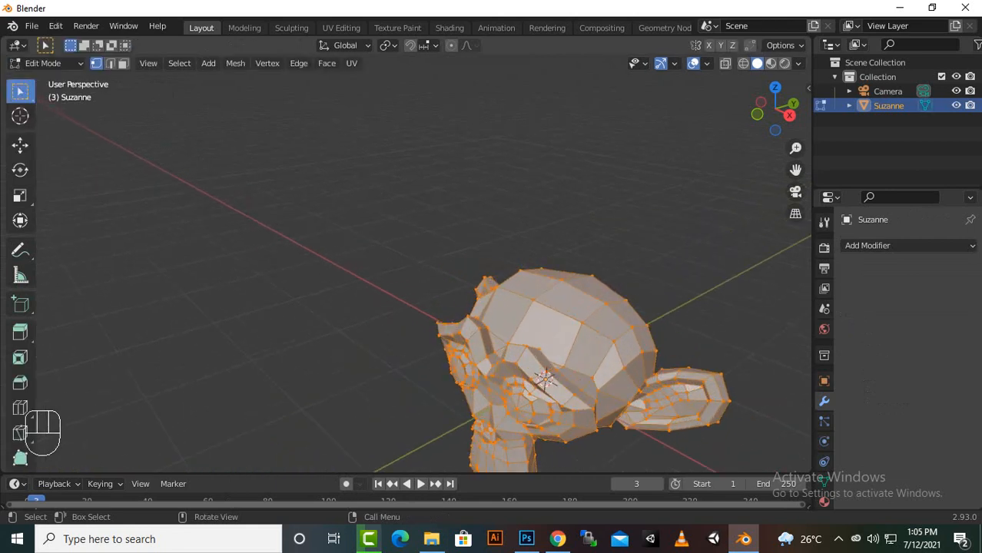
{"action": "scroll", "coordinate": [405, 276], "scroll_direction": "down", "scroll_amount": 4}
{"action": "scroll", "coordinate": [405, 277], "scroll_direction": "up", "scroll_amount": 1}
{"action": "middle_click_drag", "start_coordinate": [406, 276], "coordinate": [442, 217]}
{"action": "left_click_drag", "start_coordinate": [795, 170], "coordinate": [743, 108]}
{"action": "scroll", "coordinate": [405, 276], "scroll_direction": "up", "scroll_amount": 2}
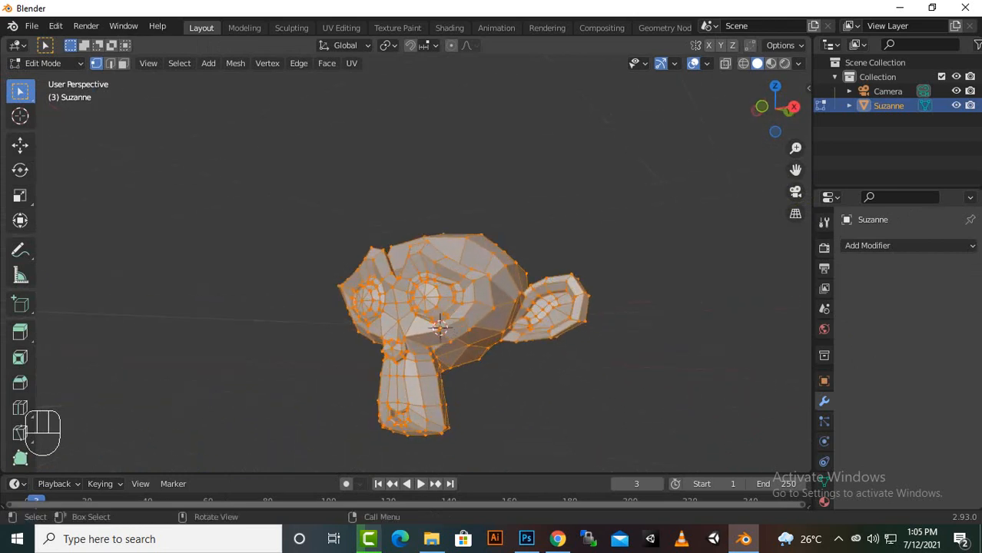
Step: Toggle the monkey repeatedly between Object Mode and Edit Mode, finishing in Edit Mode
{"action": "key", "text": "Tab"}
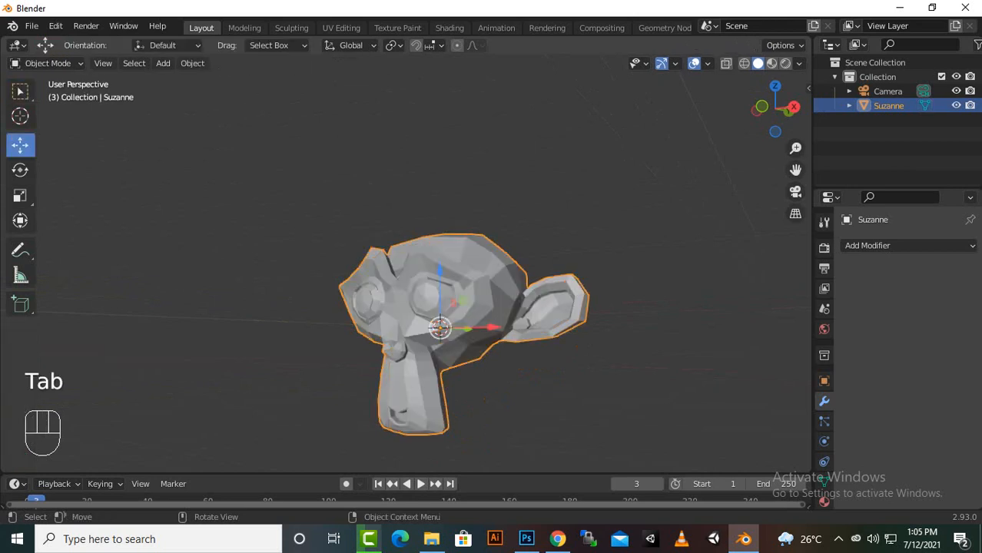
{"action": "key", "text": "Tab"}
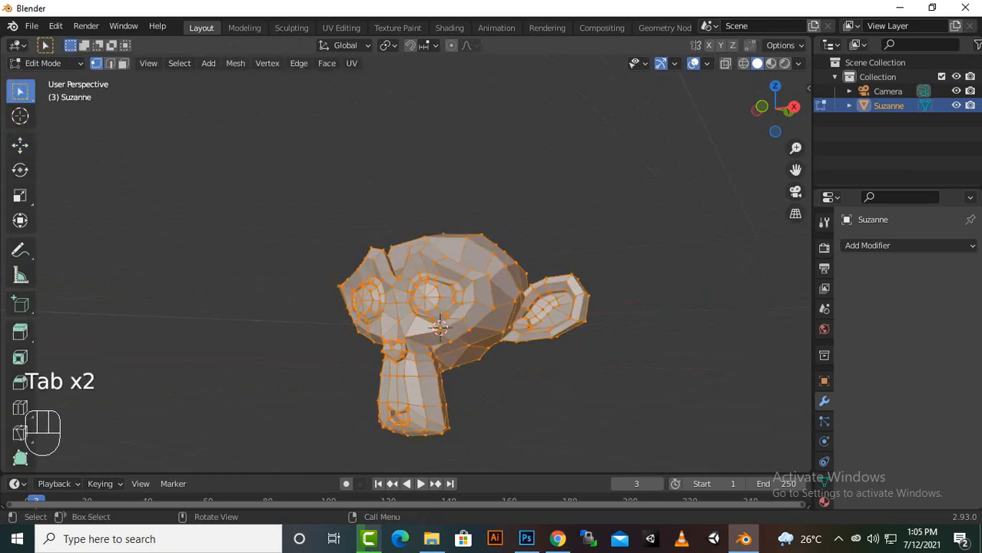
{"action": "key", "text": "Tab"}
{"action": "key", "text": "Tab"}
{"action": "key", "text": "Tab"}
{"action": "key", "text": "Tab"}
{"action": "key", "text": "Tab"}
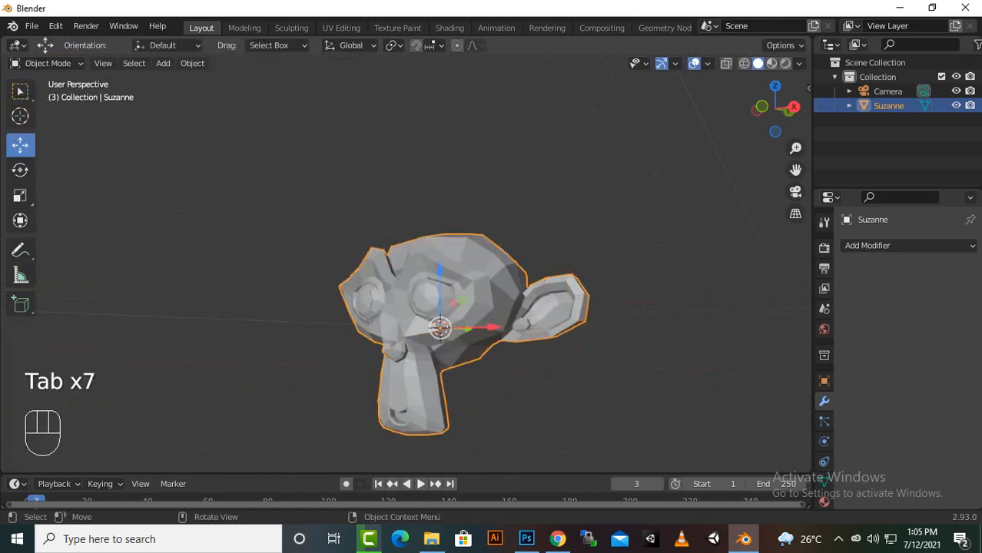
{"action": "key", "text": "ctrl"}
{"action": "key", "text": "ctrl+Tab"}
{"action": "key", "text": "ctrl+Tab"}
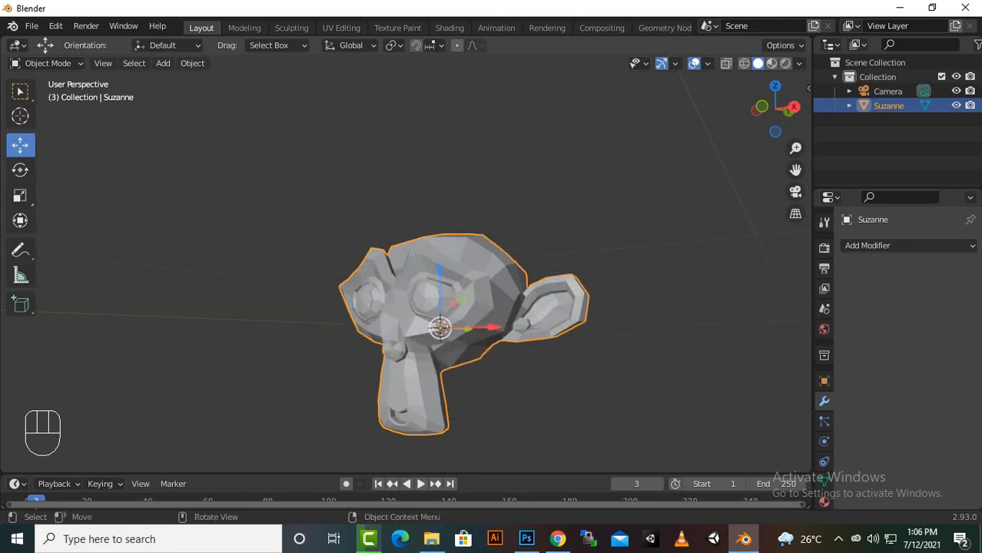
{"action": "key", "text": "Tab"}
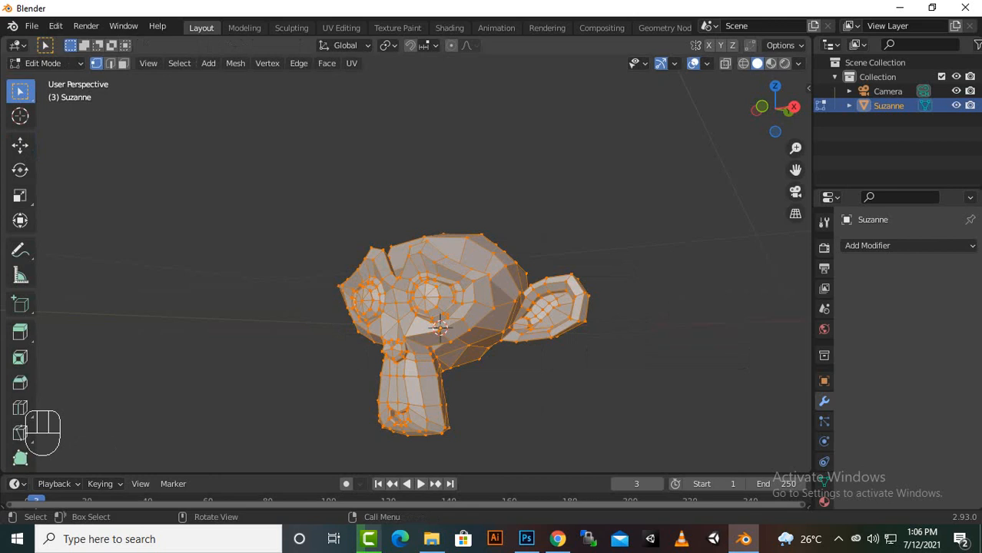
Step: Select individual vertices on the crown of the monkey's head, one at a time
{"action": "scroll", "coordinate": [460, 338], "scroll_direction": "up", "scroll_amount": 2}
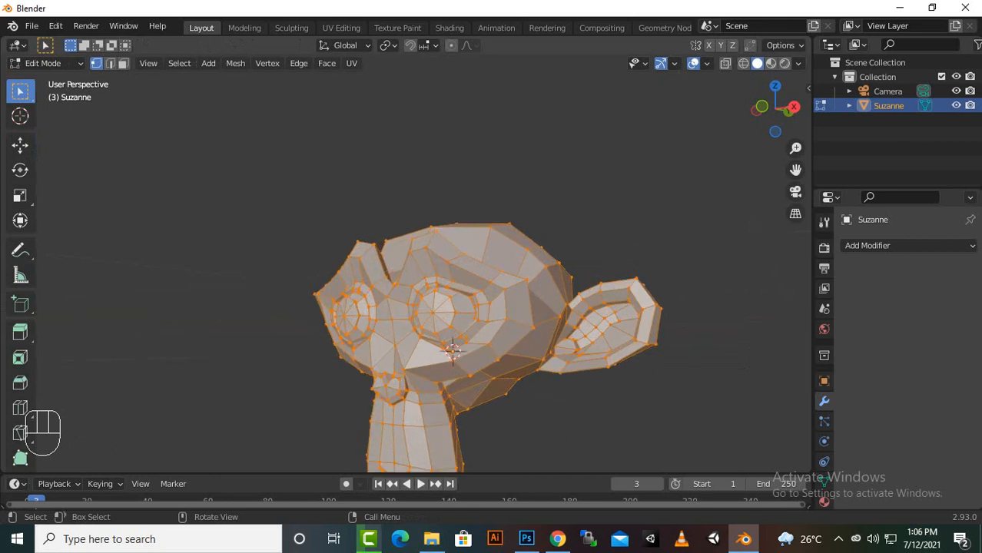
{"action": "scroll", "coordinate": [461, 338], "scroll_direction": "up", "scroll_amount": 2}
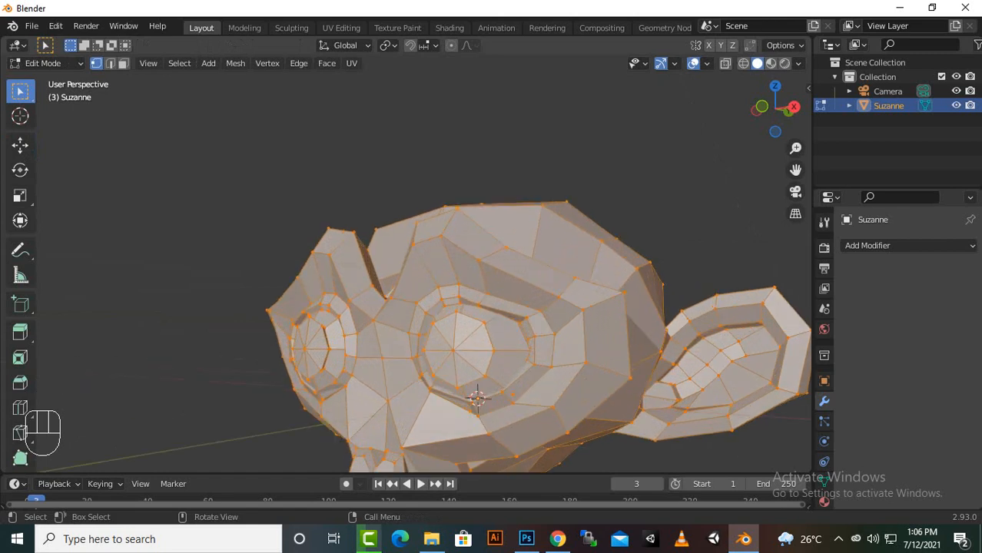
{"action": "left_click", "coordinate": [542, 205]}
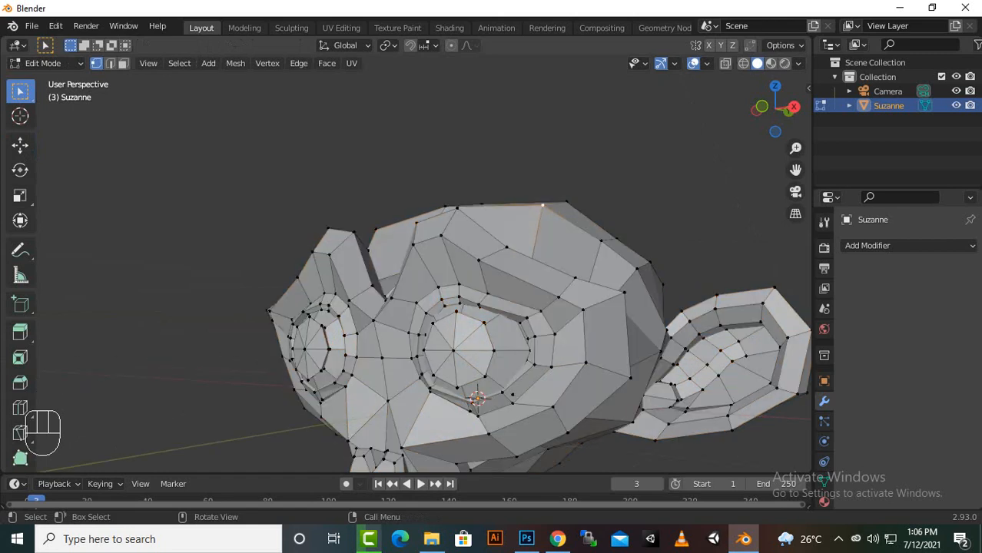
{"action": "middle_click_drag", "start_coordinate": [415, 269], "coordinate": [432, 407]}
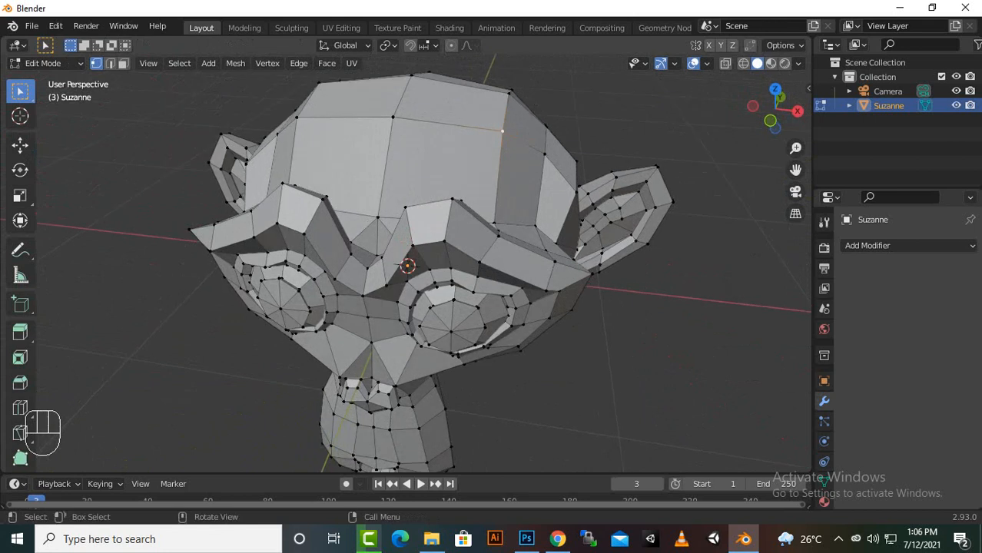
{"action": "left_click", "coordinate": [544, 153]}
{"action": "left_click", "coordinate": [392, 117]}
{"action": "left_click", "coordinate": [502, 131]}
Step: Try box-selecting small areas of the upper head and selecting neighbouring single vertices, then clear the selection
{"action": "mouse_move", "coordinate": [522, 125]}
{"action": "left_mouse_down"}
{"action": "mouse_move", "coordinate": [479, 149]}
{"action": "mouse_move", "coordinate": [481, 164]}
{"action": "left_mouse_up"}
{"action": "left_click_drag", "start_coordinate": [550, 146], "coordinate": [530, 166]}
{"action": "left_click_drag", "start_coordinate": [476, 106], "coordinate": [558, 168]}
{"action": "left_click", "coordinate": [508, 93]}
{"action": "left_click", "coordinate": [503, 131]}
{"action": "left_click", "coordinate": [615, 130]}
{"action": "scroll", "coordinate": [422, 265], "scroll_direction": "up", "scroll_amount": 4}
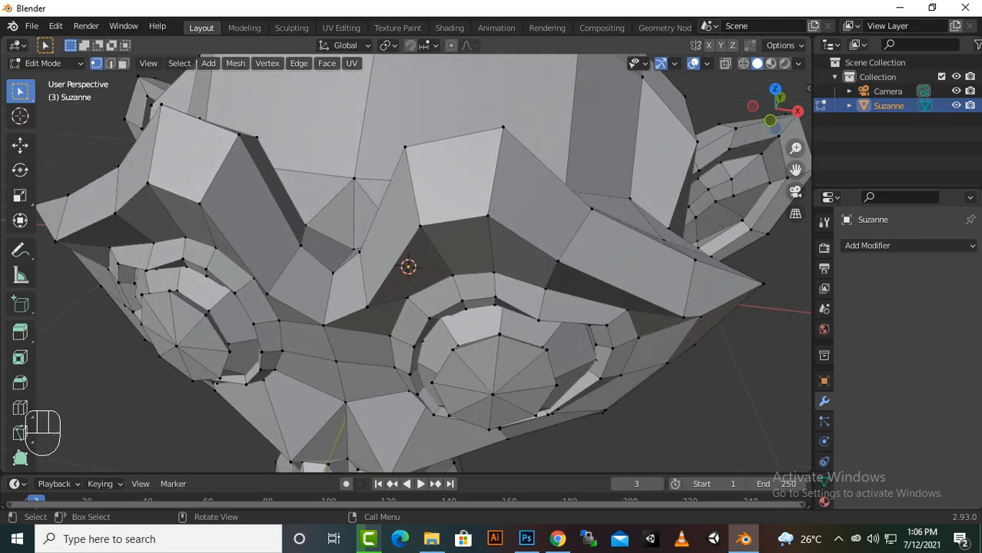
Step: Try selecting the centre vertex and an upper rim vertex of the monkey's eye on the positive X side
{"action": "left_click", "coordinate": [492, 394]}
{"action": "left_click", "coordinate": [500, 335]}
{"action": "middle_click_drag", "start_coordinate": [408, 269], "coordinate": [384, 265]}
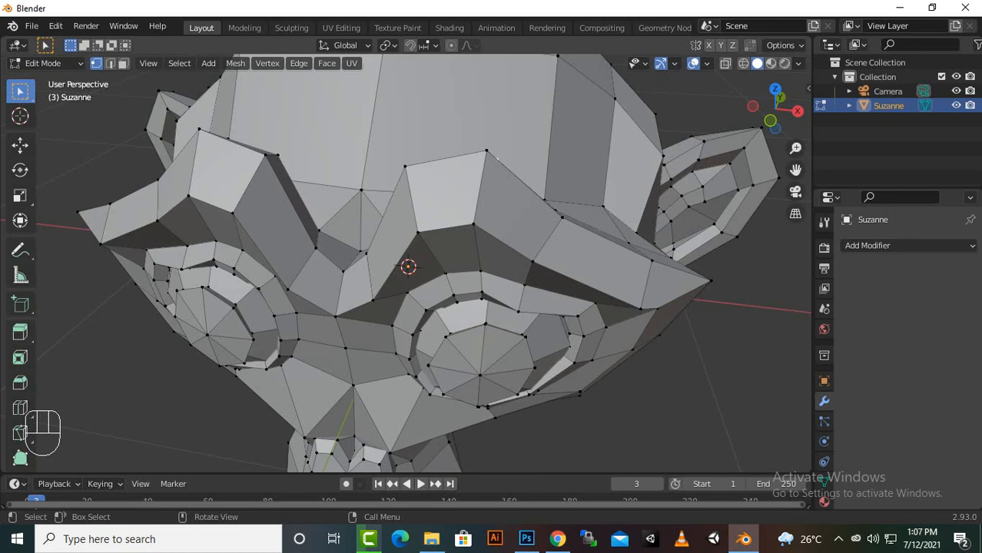
{"action": "scroll", "coordinate": [407, 265], "scroll_direction": "down", "scroll_amount": 2}
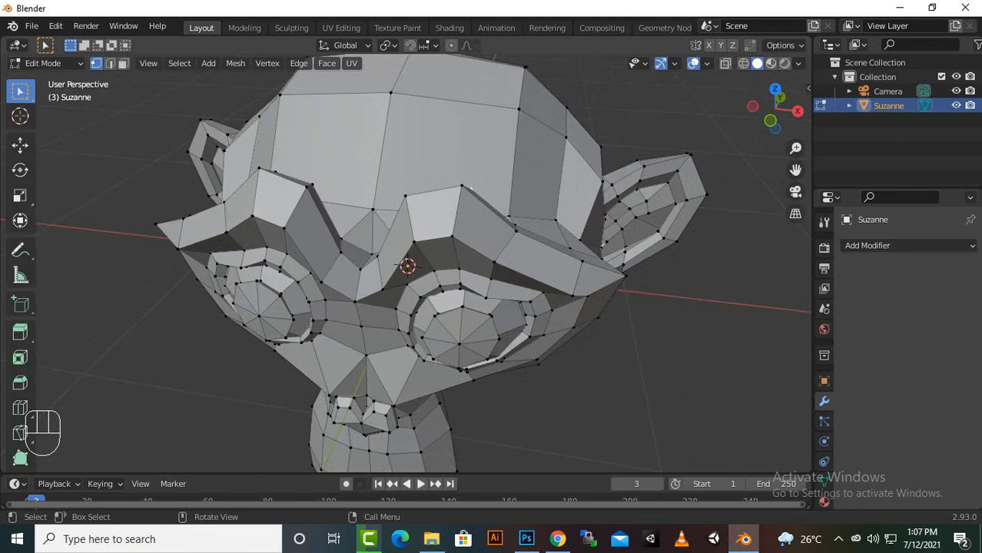
Step: Select the row of four vertices running from the middle of the upper forehead towards the ear on the positive X side
{"action": "left_click", "coordinate": [391, 92]}
{"action": "left_click", "coordinate": [518, 109], "text": "ctrl"}
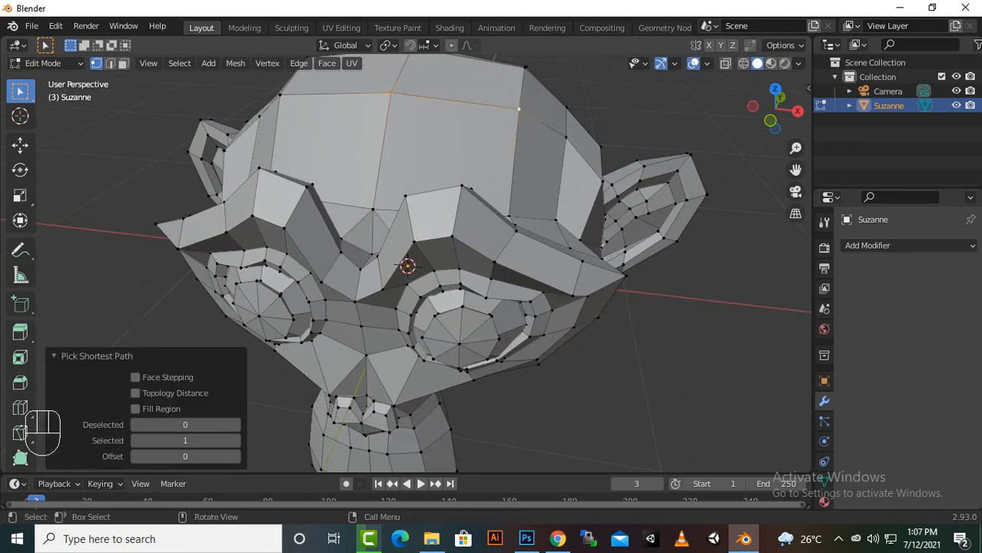
{"action": "left_click", "coordinate": [565, 137], "text": "shift"}
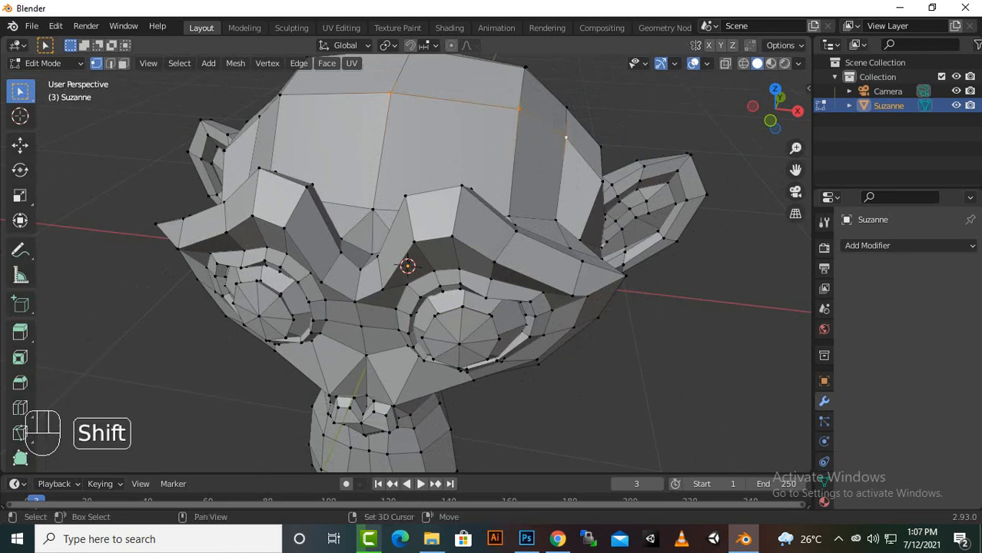
{"action": "left_click", "coordinate": [601, 182], "text": "shift"}
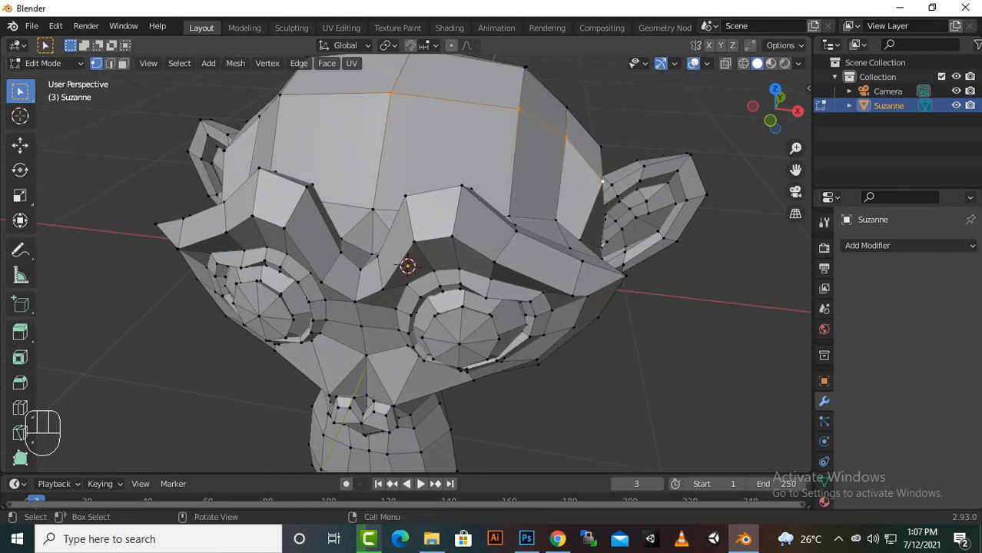
{"action": "scroll", "coordinate": [407, 266], "scroll_direction": "down", "scroll_amount": 2}
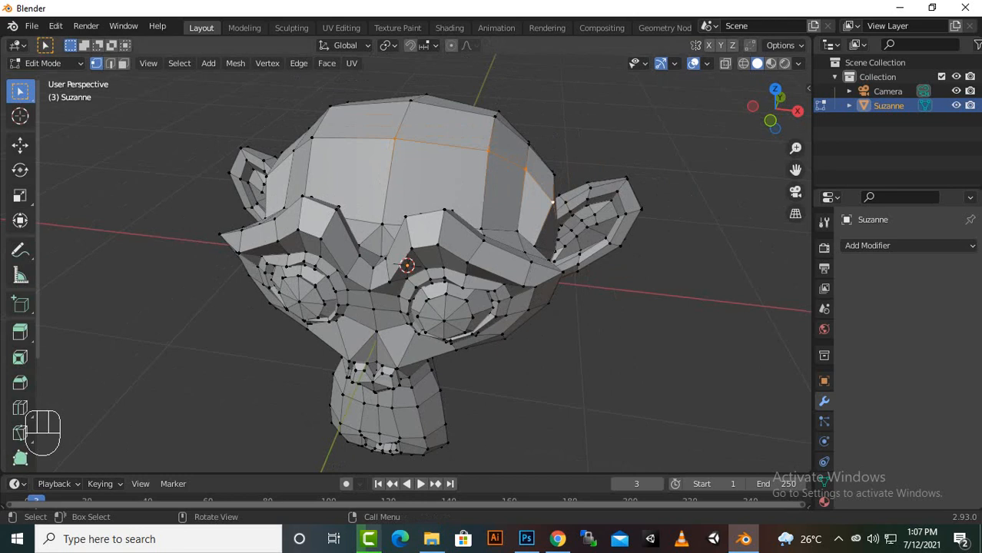
Step: Move the selected head vertices about 0.027 m down along Z and rotate them about -8.75° around global Z
{"action": "left_click", "coordinate": [20, 145]}
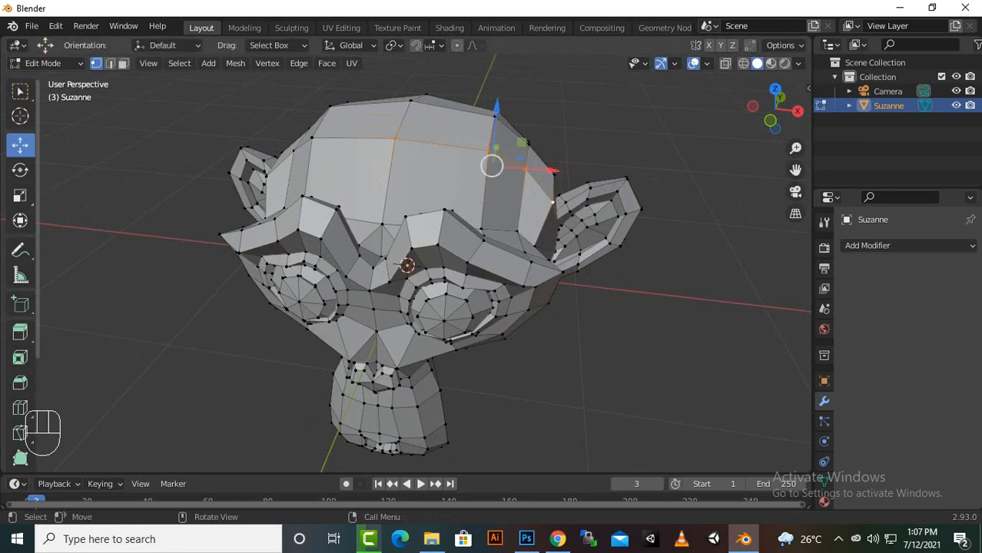
{"action": "left_click_drag", "start_coordinate": [496, 111], "coordinate": [497, 119]}
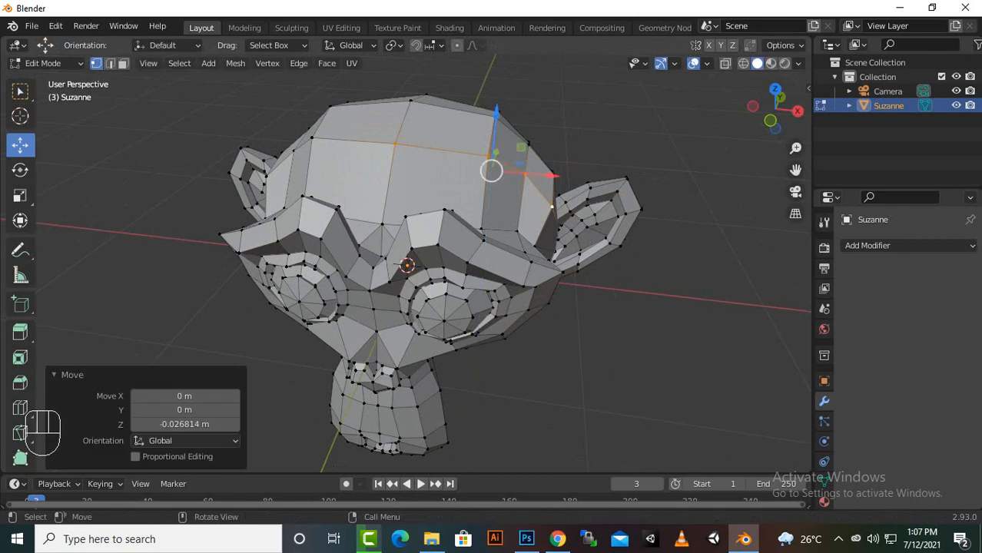
{"action": "left_click", "coordinate": [20, 169]}
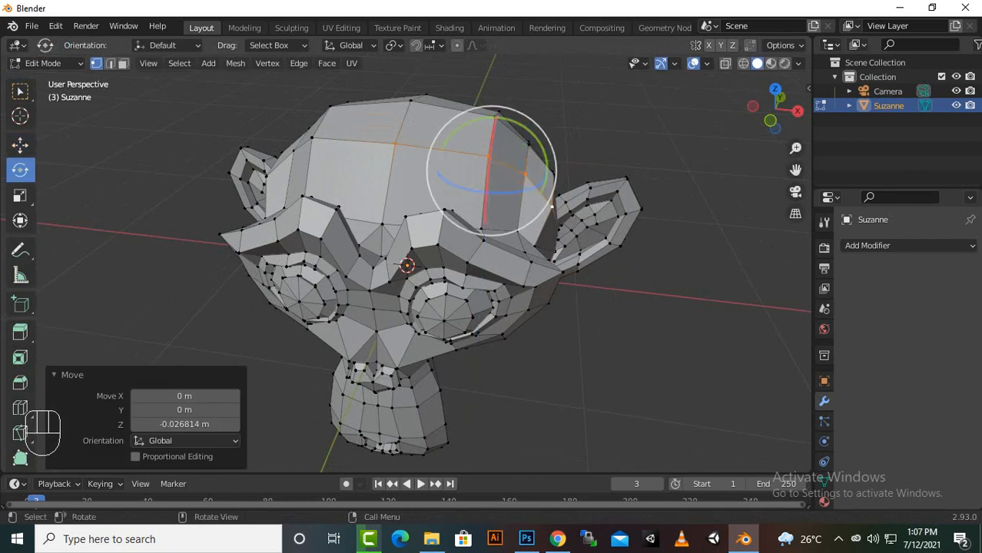
{"action": "left_click_drag", "start_coordinate": [495, 190], "coordinate": [503, 187]}
Step: Scale the selected head vertices to about 0.966 along X and return to the Select Box tool
{"action": "left_click", "coordinate": [19, 196]}
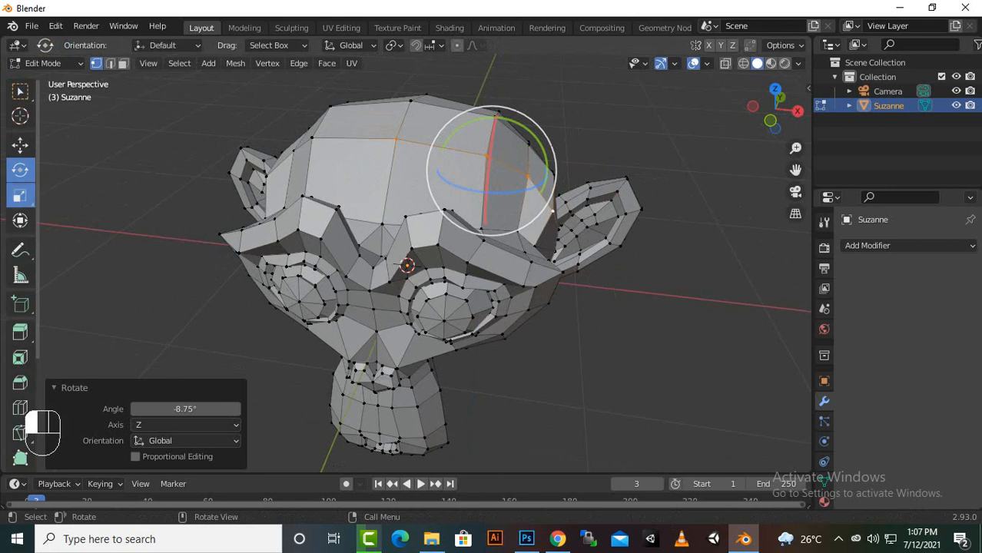
{"action": "left_click_drag", "start_coordinate": [550, 176], "coordinate": [546, 176]}
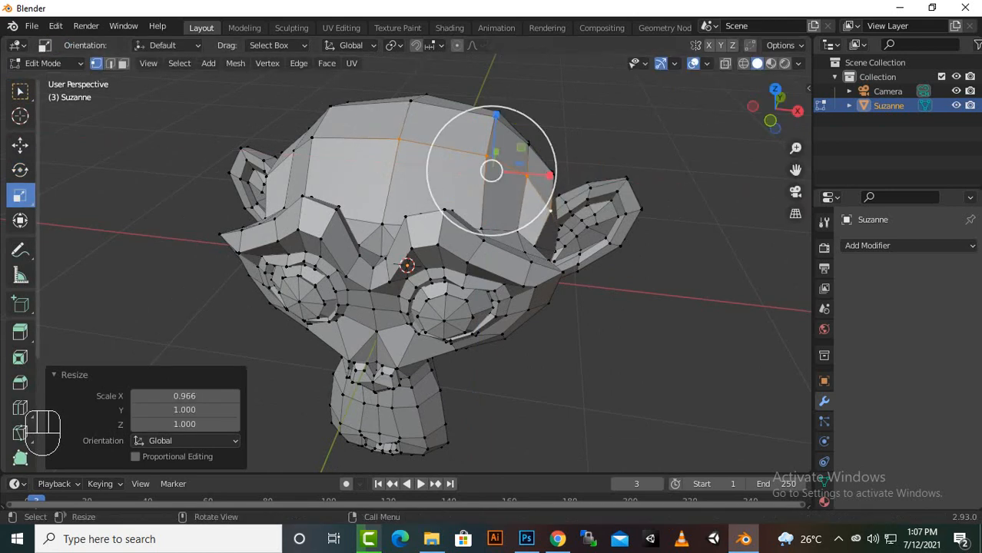
{"action": "left_click", "coordinate": [20, 144]}
{"action": "left_click", "coordinate": [20, 91]}
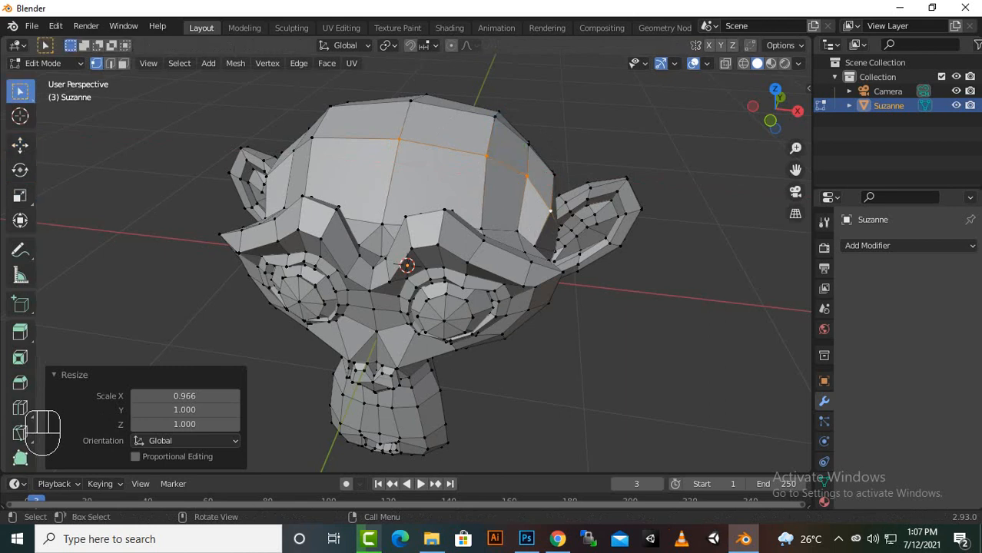
Step: Scale the selected head vertices uniformly to about 0.987 after trying out a free move and rotation
{"action": "key", "text": "g"}
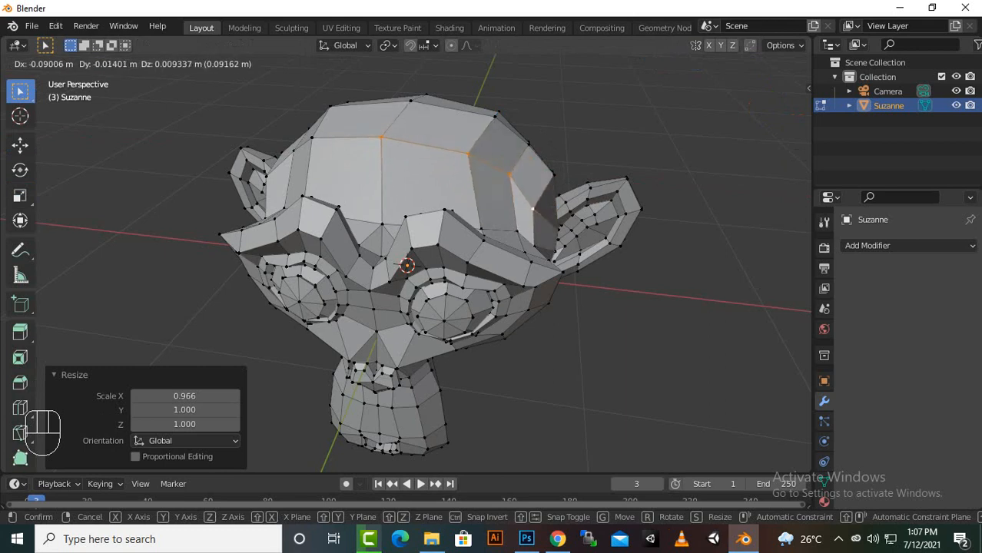
{"action": "key", "text": "r"}
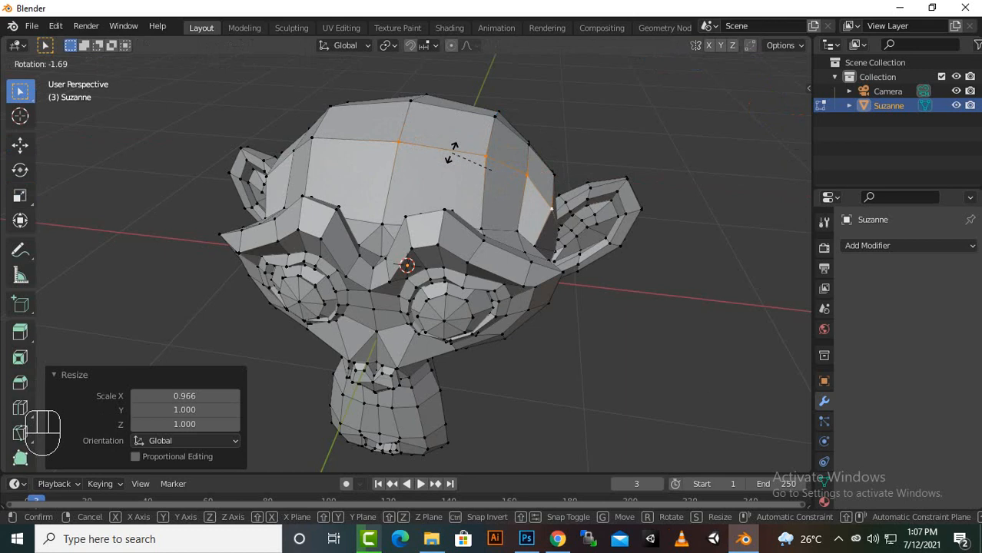
{"action": "key", "text": "s"}
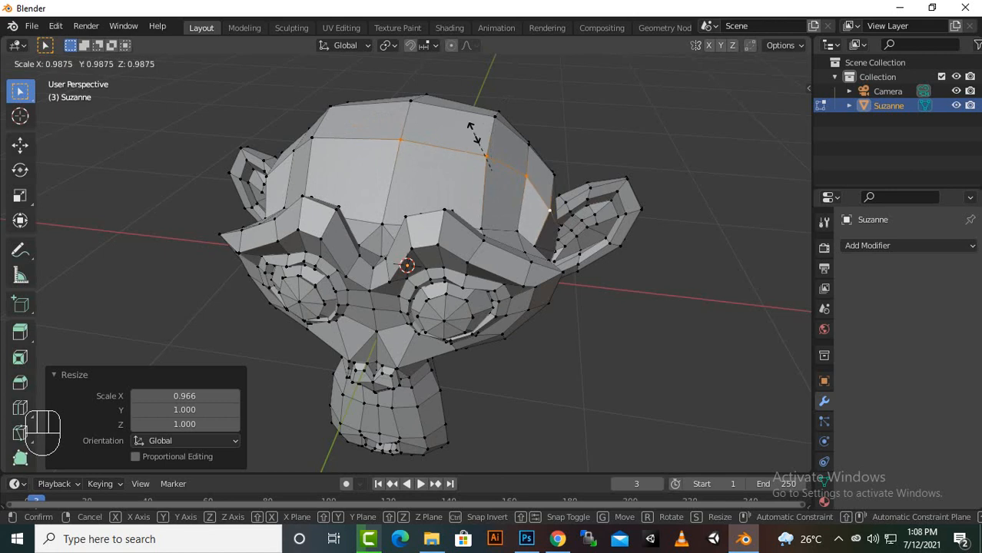
{"action": "left_click", "coordinate": [480, 136]}
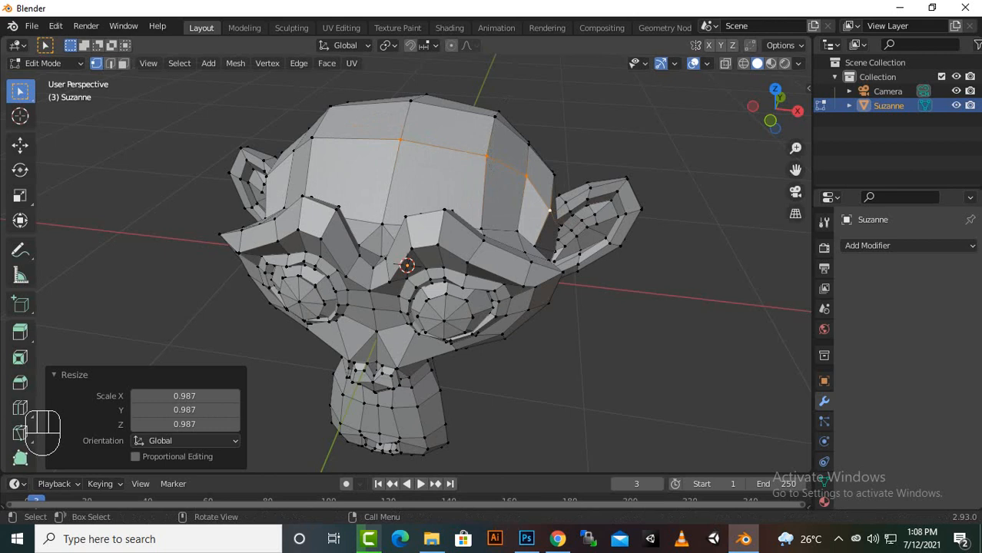
Step: Try moving the selected head vertices exactly 1 m along the global X axis, and undo the move
{"action": "key", "text": "g"}
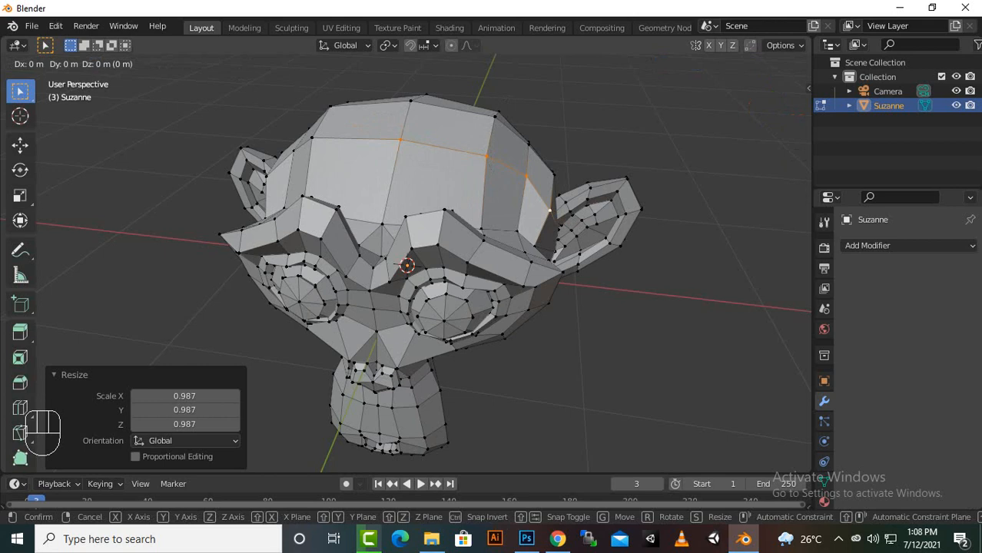
{"action": "key", "text": "x"}
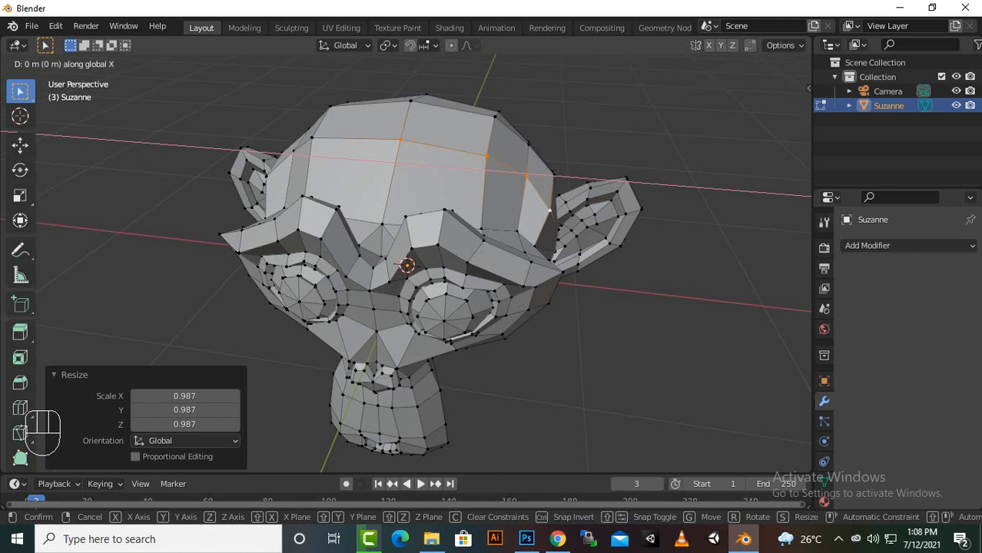
{"action": "type", "text": "1"}
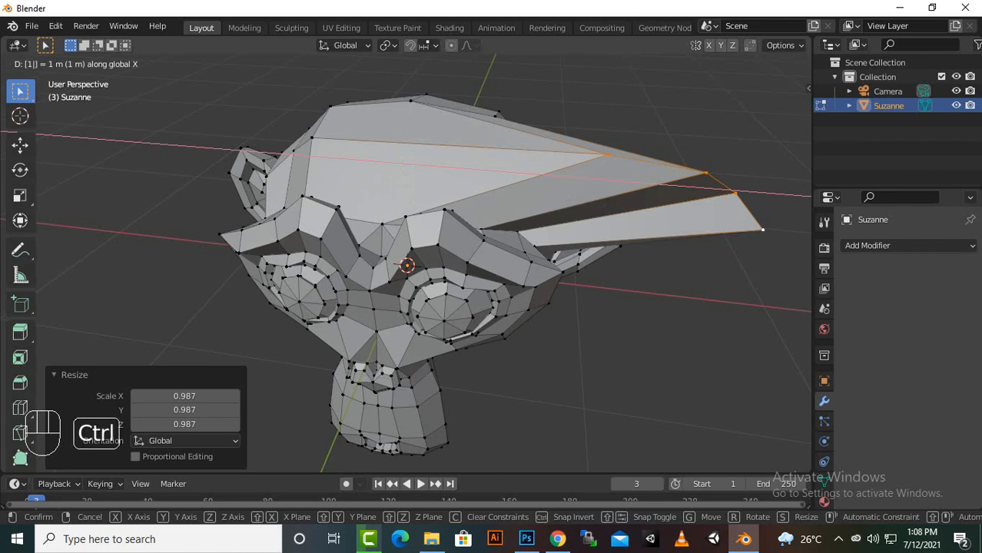
{"action": "key", "text": "Return"}
{"action": "key", "text": "ctrl+z"}
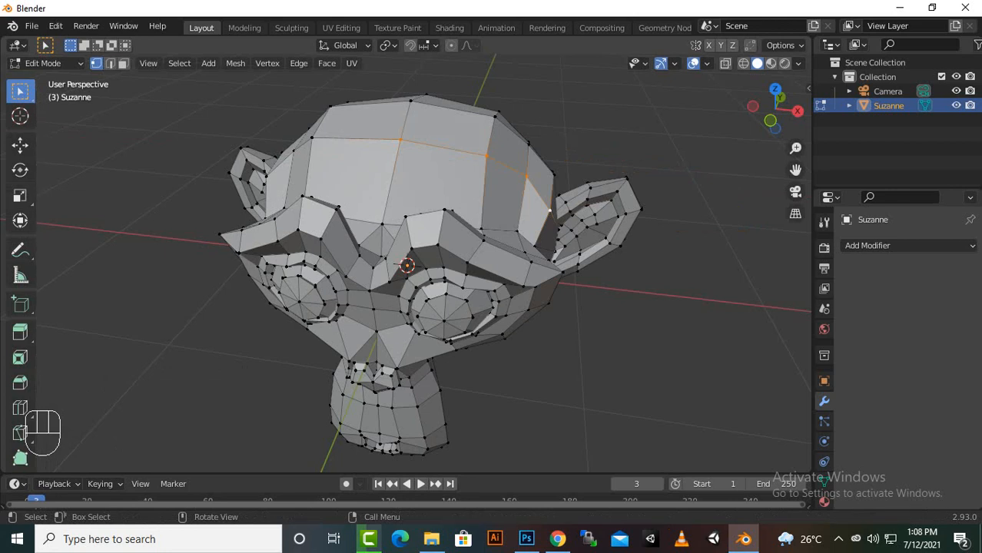
Step: Change to edge select mode and select various edges around the forehead and upper head one at a time
{"action": "scroll", "coordinate": [407, 265], "scroll_direction": "up", "scroll_amount": 2}
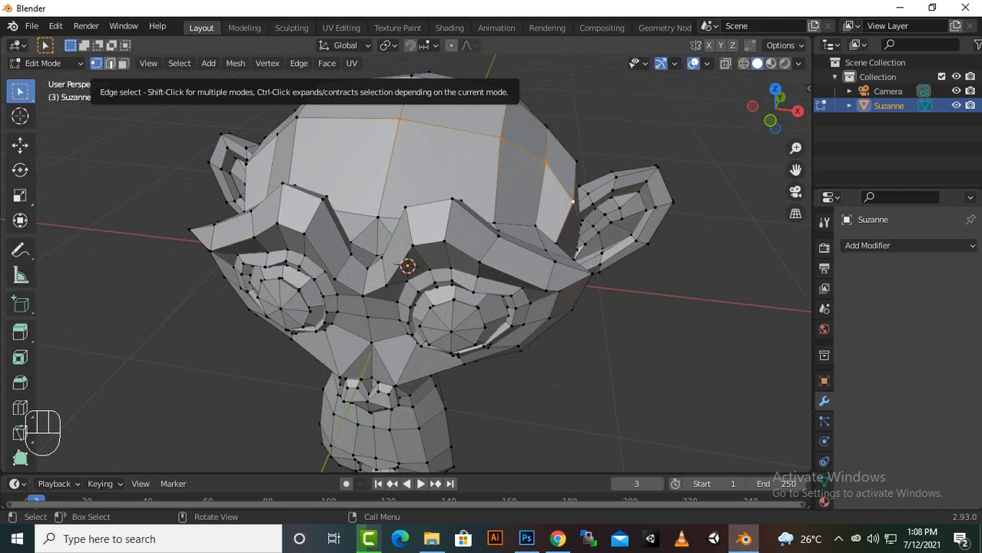
{"action": "left_click", "coordinate": [110, 63]}
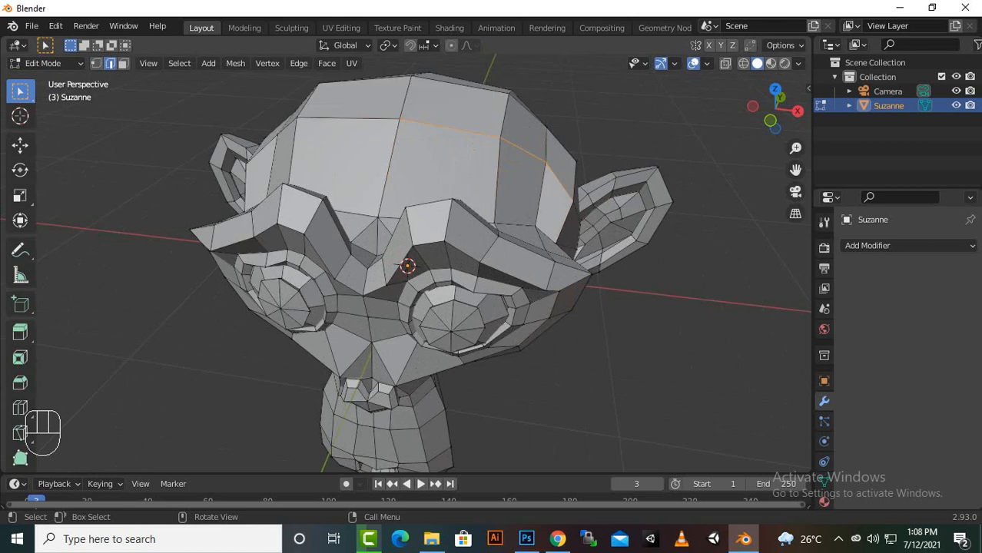
{"action": "left_click", "coordinate": [389, 166]}
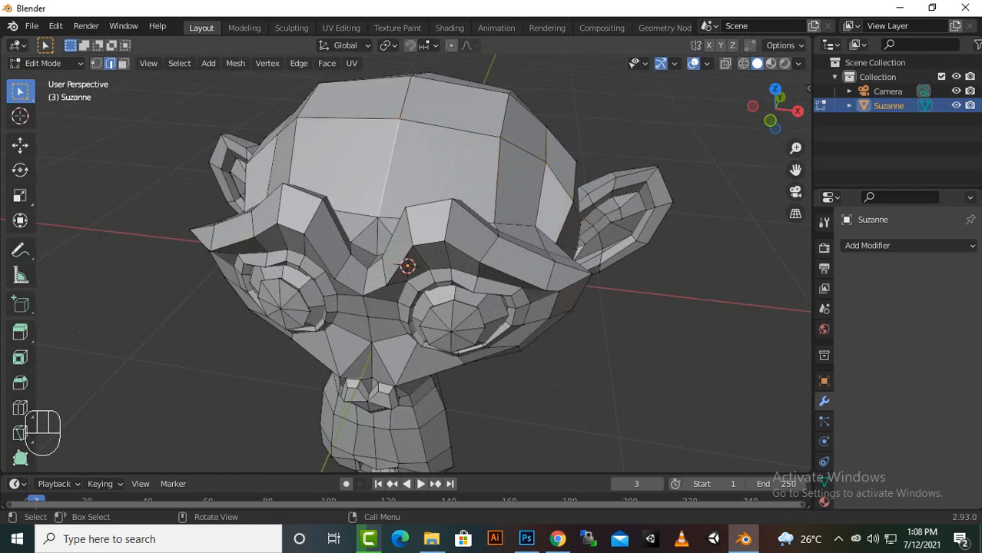
{"action": "left_click", "coordinate": [497, 180]}
{"action": "left_click", "coordinate": [450, 128]}
{"action": "left_click", "coordinate": [406, 98]}
{"action": "left_click", "coordinate": [505, 114]}
{"action": "left_click", "coordinate": [497, 180]}
{"action": "left_click", "coordinate": [448, 220]}
Step: Change to face select mode and select forehead faces one by one, ending with the narrow face towards the ear on the positive X side
{"action": "key", "text": "3"}
{"action": "left_click", "coordinate": [424, 221]}
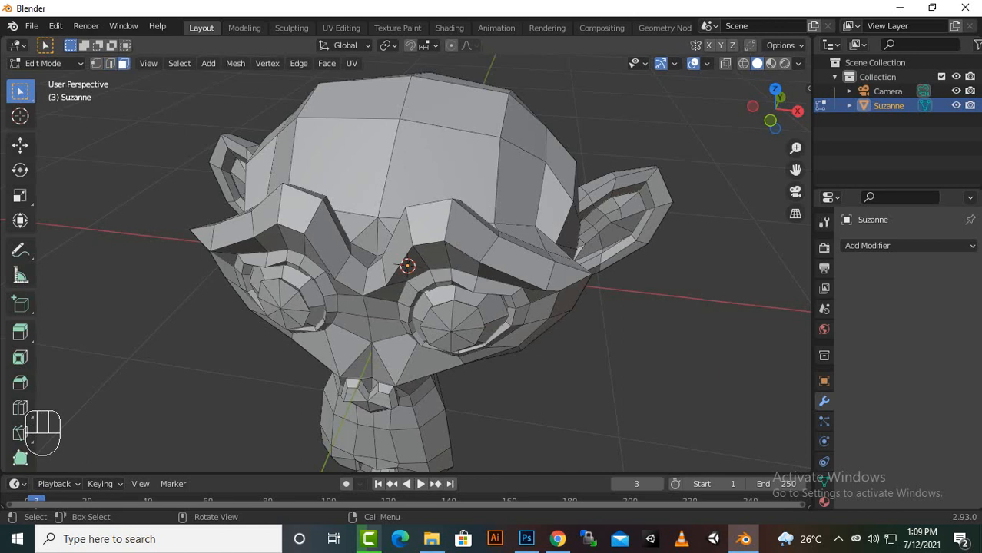
{"action": "left_click", "coordinate": [343, 167]}
{"action": "left_click", "coordinate": [438, 173]}
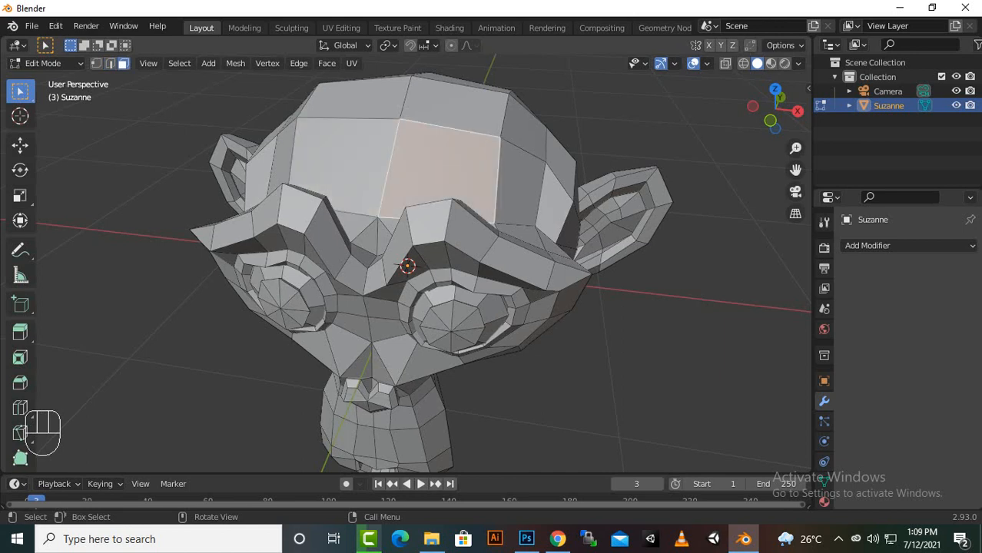
{"action": "left_click", "coordinate": [520, 184]}
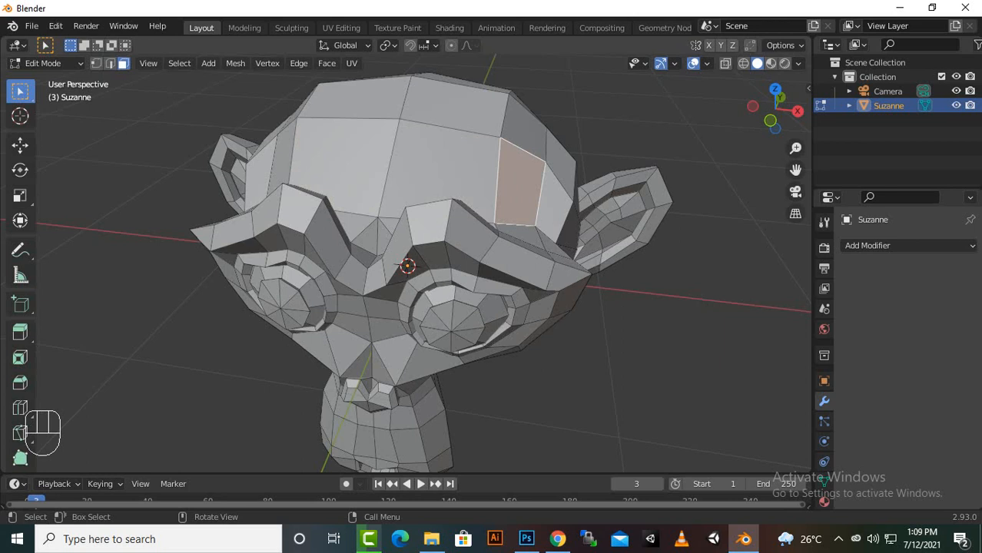
Step: In front view, go through vertex select to edge select mode and select the upper edge of the outermost forehead face on the positive X side
{"action": "key", "text": "KP_1"}
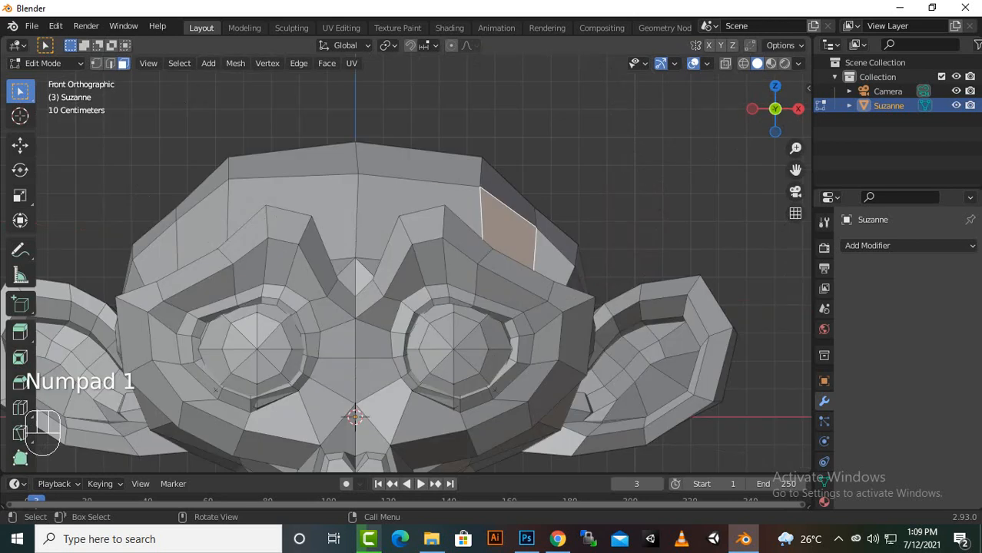
{"action": "key", "text": "1"}
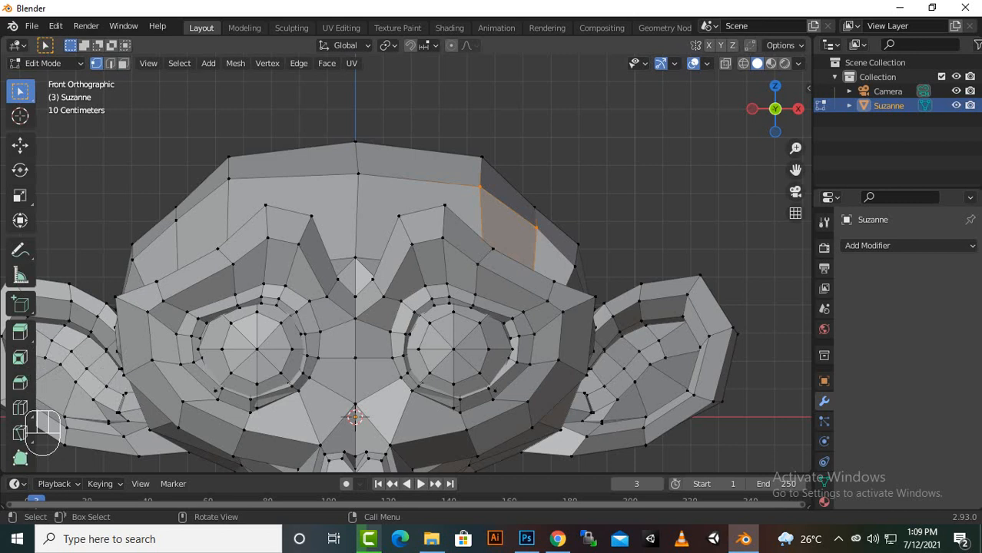
{"action": "key", "text": "2"}
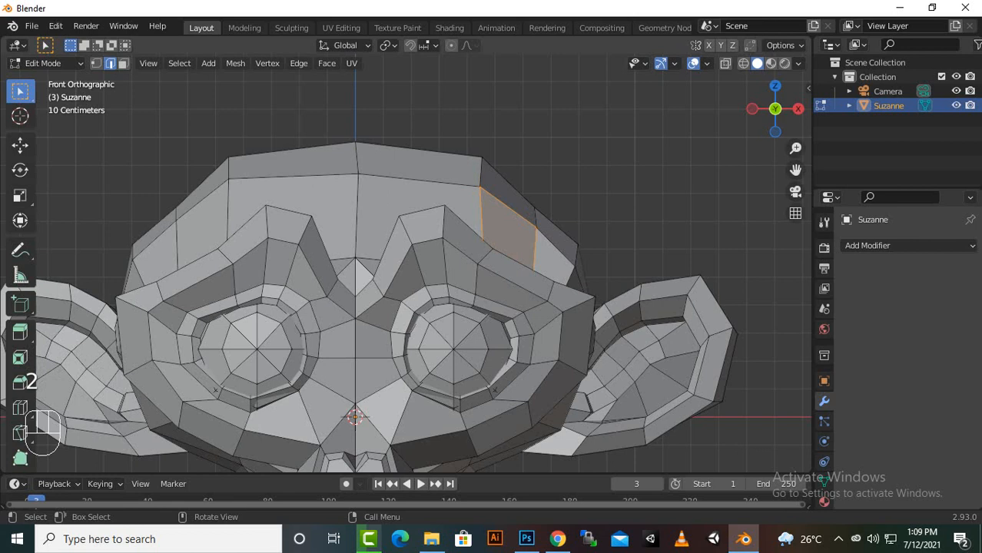
{"action": "left_click", "coordinate": [556, 246]}
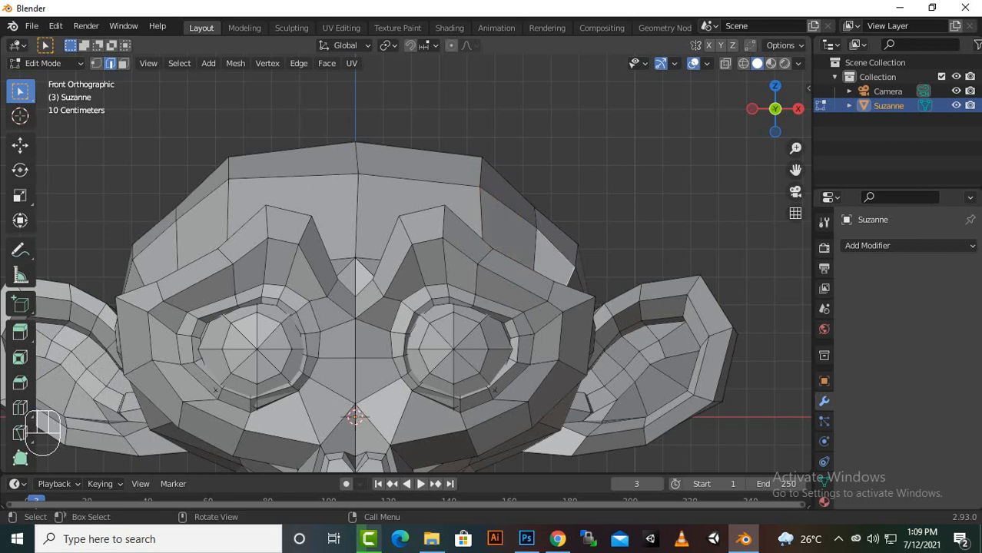
Step: Return to face select mode and select forehead and upper head faces individually, ending with the upper face beside the centre line on the positive X side
{"action": "key", "text": "3"}
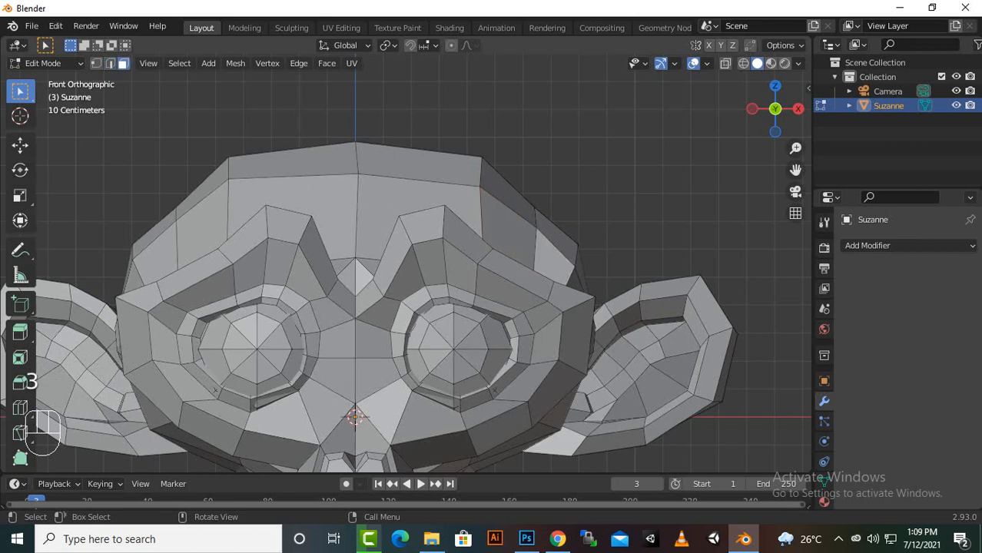
{"action": "left_click", "coordinate": [398, 202]}
{"action": "left_click", "coordinate": [312, 198]}
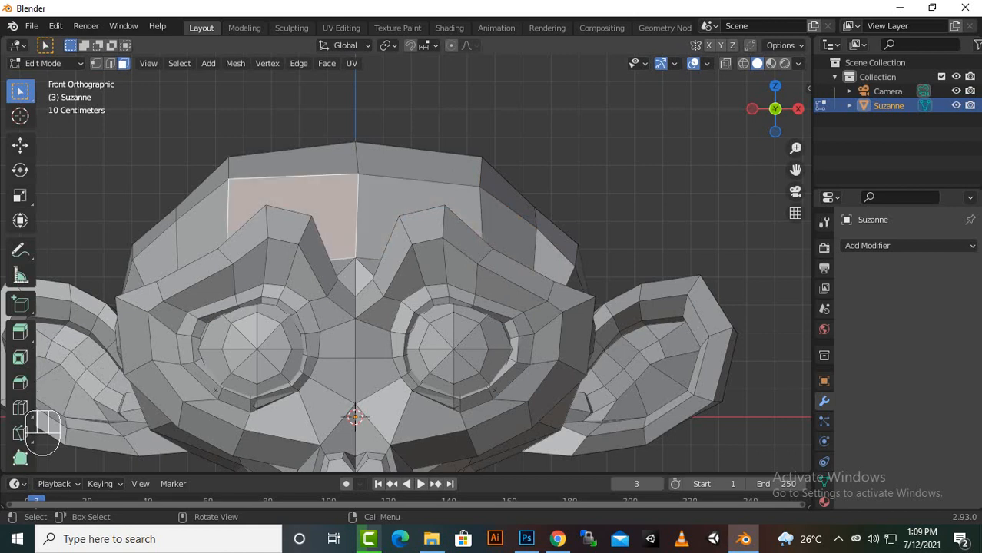
{"action": "left_click", "coordinate": [301, 162]}
{"action": "left_click", "coordinate": [407, 162]}
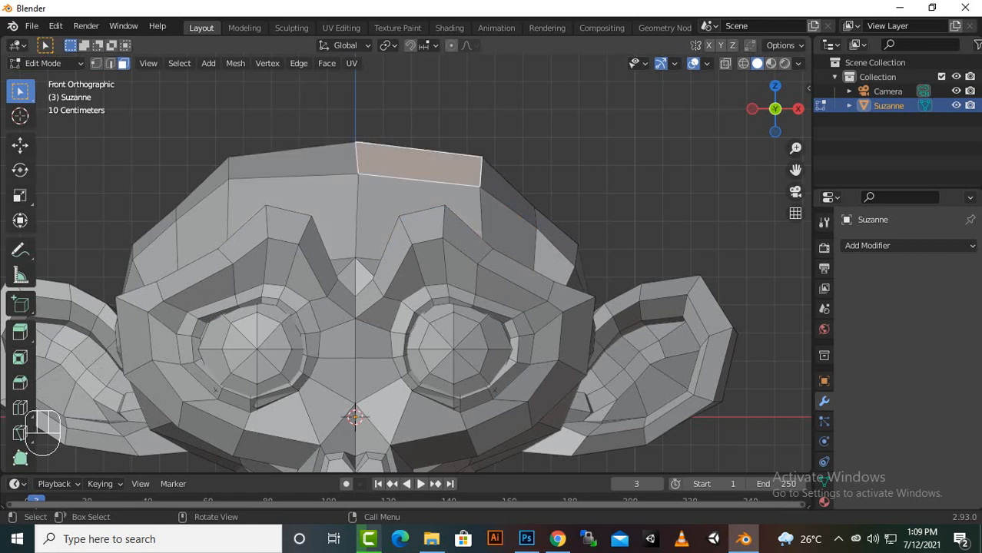
Step: In vertex select mode, select the middle vertex of the upper forehead, delete it with the Vertices option, and undo the deletion
{"action": "key", "text": "1"}
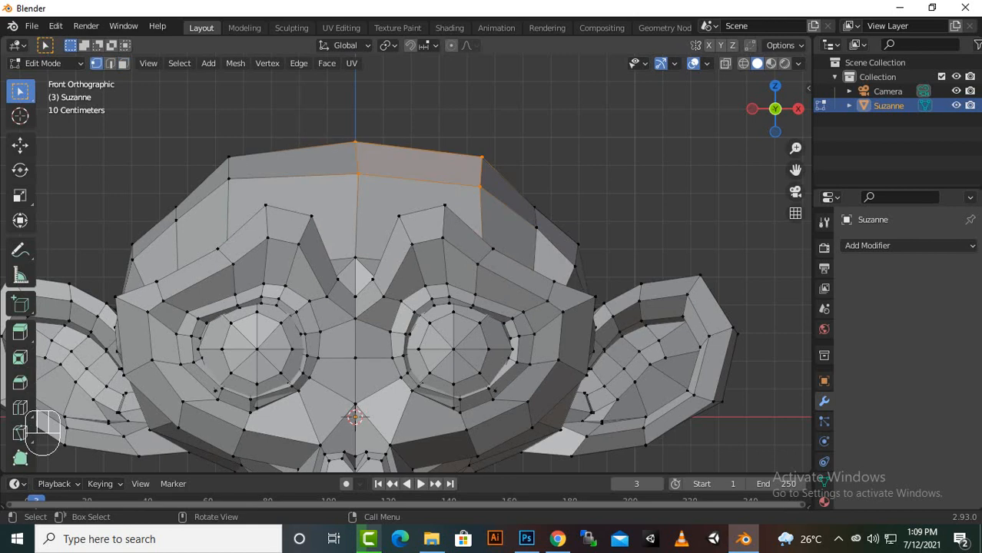
{"action": "left_click", "coordinate": [358, 174]}
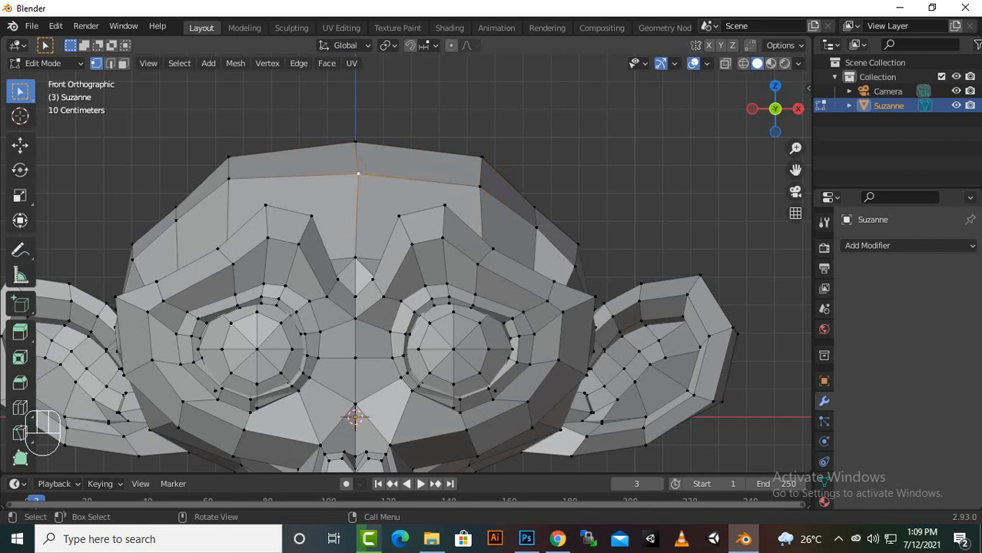
{"action": "key", "text": "x"}
{"action": "key", "text": "x"}
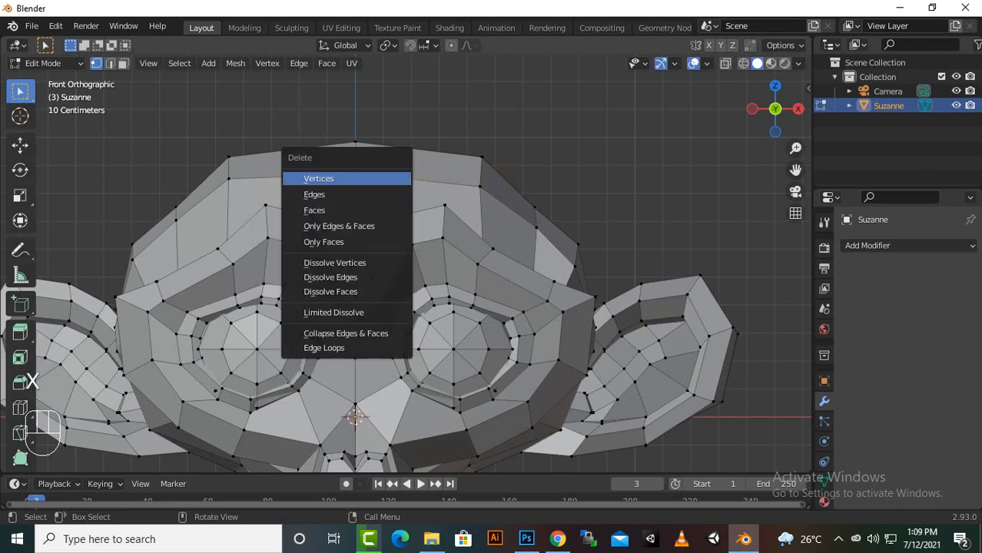
{"action": "key", "text": "Return"}
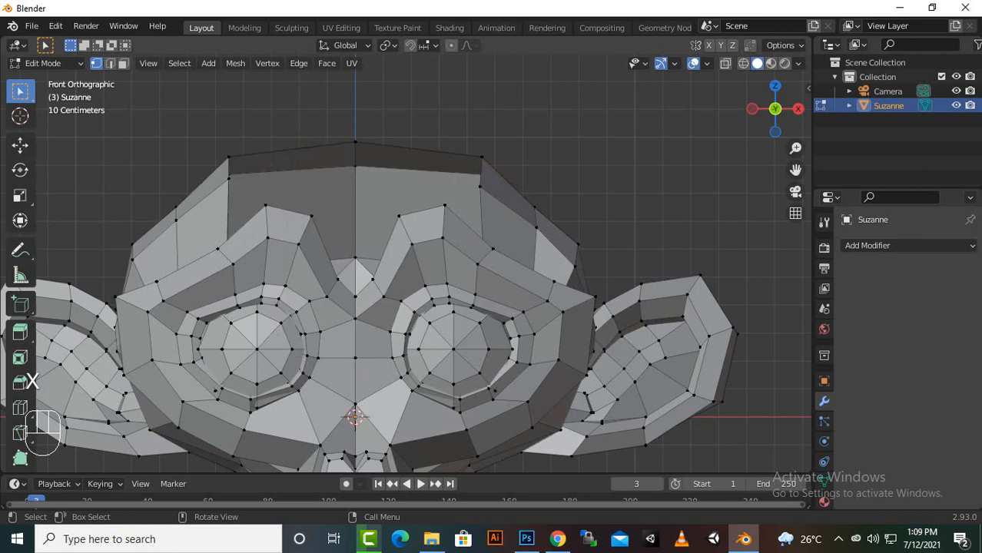
{"action": "middle_click_drag", "start_coordinate": [407, 269], "coordinate": [453, 307]}
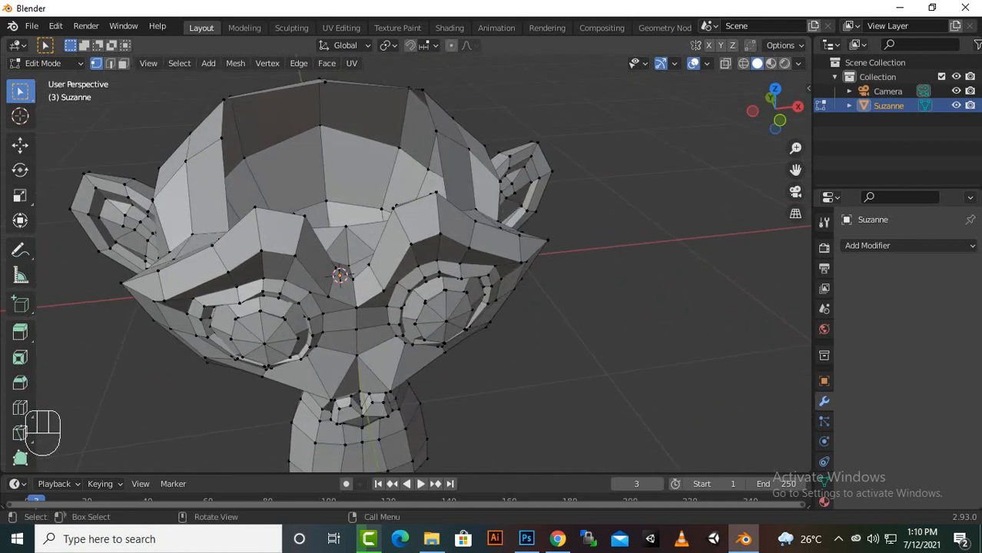
{"action": "key", "text": "ctrl"}
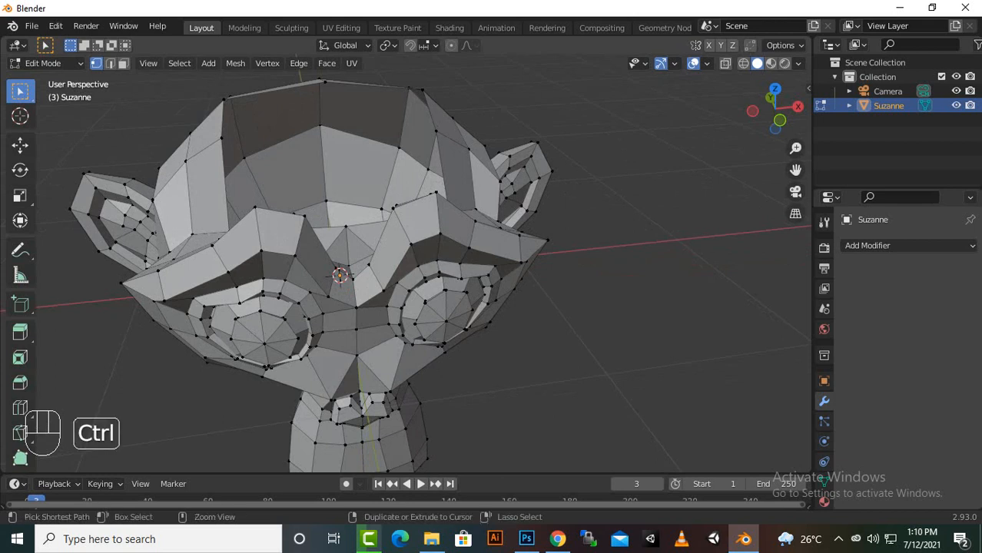
{"action": "key", "text": "ctrl+z"}
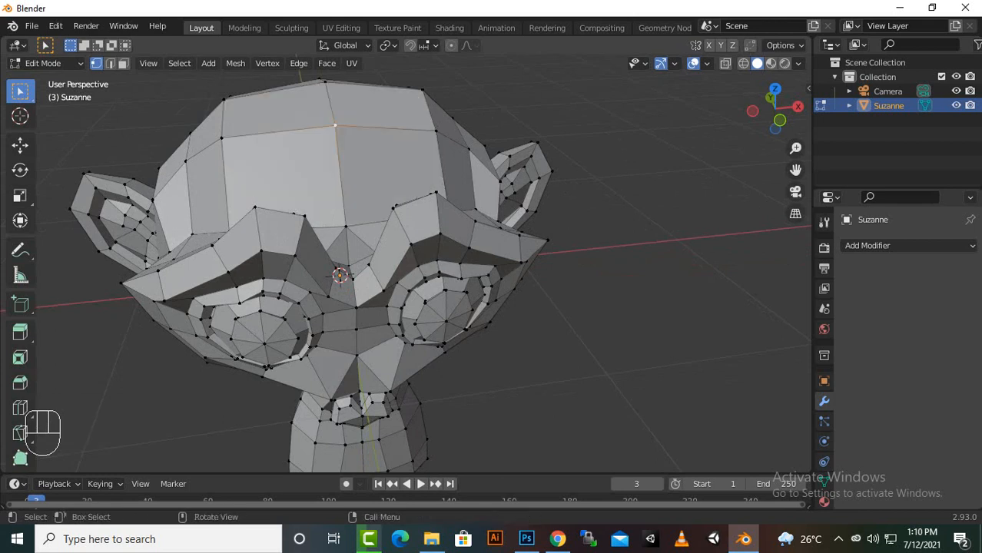
Step: Add the neighbouring vertex on the positive X side to the selection, delete the edge between both with the Edges option, and undo the deletion
{"action": "key", "text": "ctrl"}
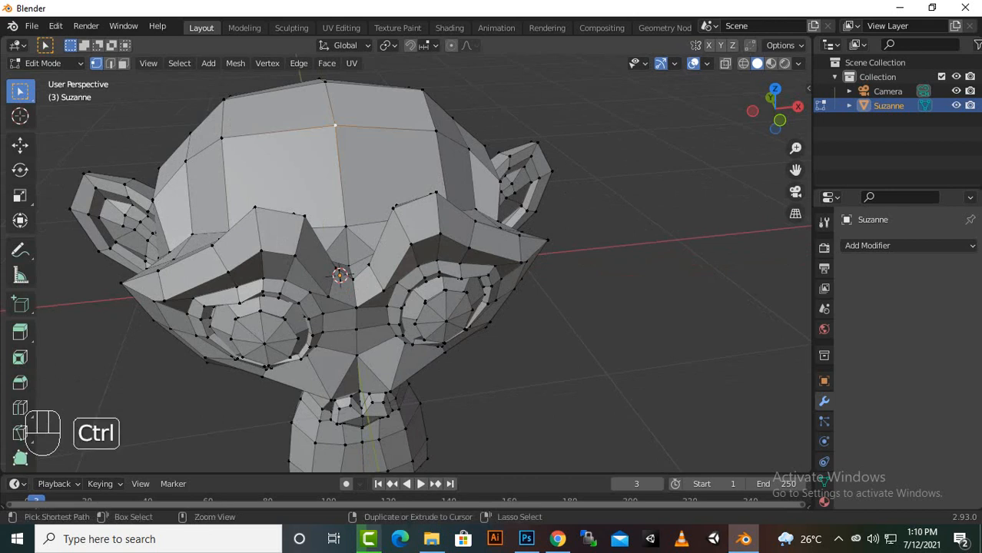
{"action": "left_click", "coordinate": [436, 131], "text": "ctrl"}
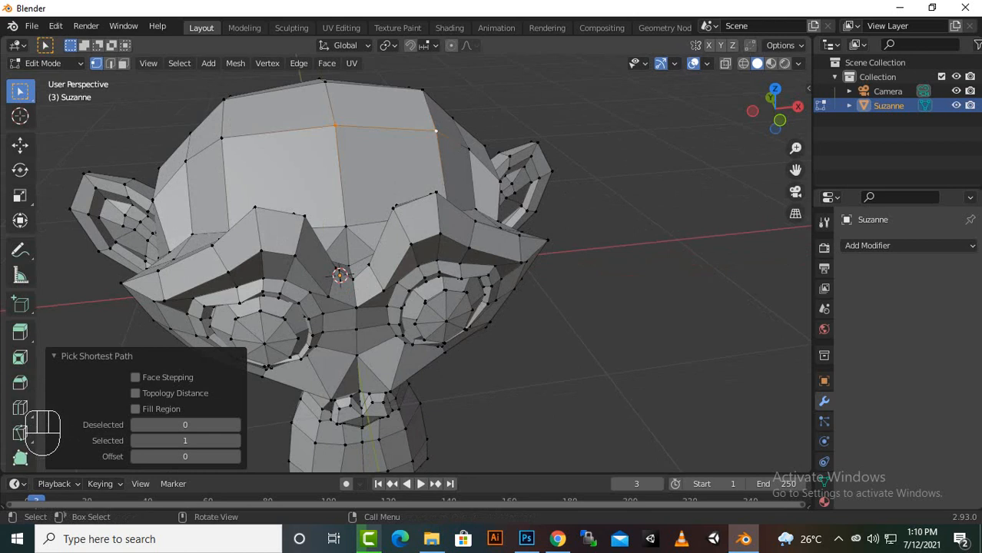
{"action": "key", "text": "x"}
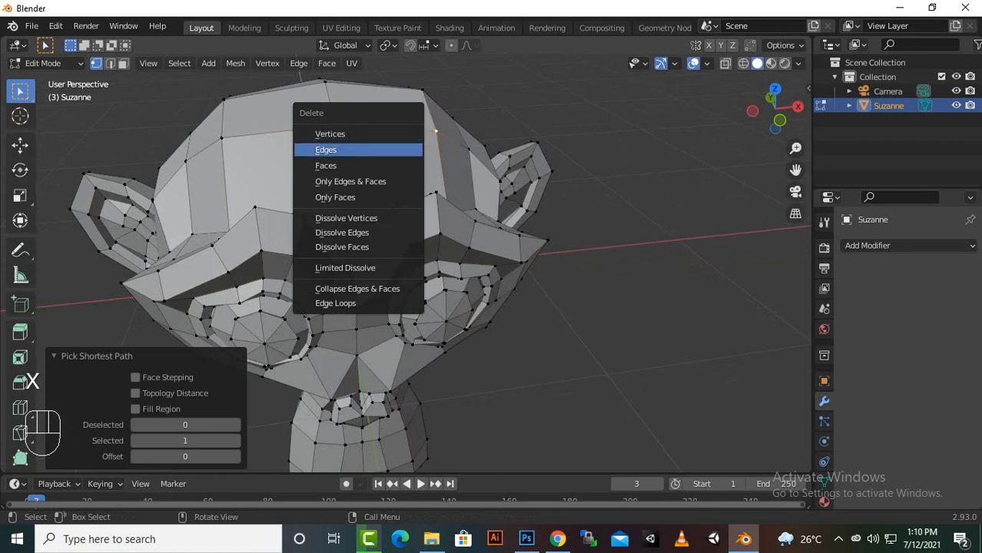
{"action": "left_click", "coordinate": [326, 149]}
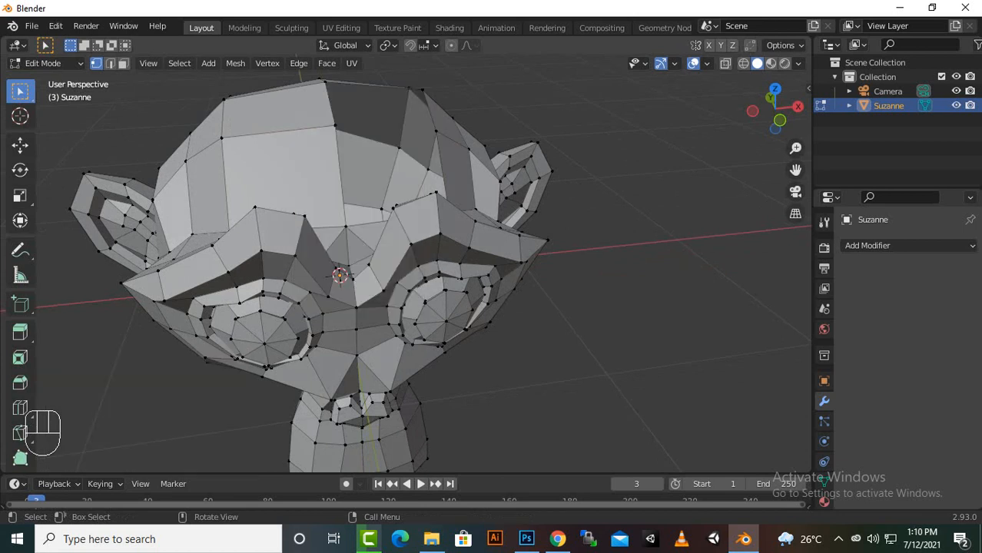
{"action": "mouse_move", "coordinate": [326, 150]}
{"action": "middle_mouse_down"}
{"action": "mouse_move", "coordinate": [331, 223]}
{"action": "mouse_move", "coordinate": [246, 200]}
{"action": "mouse_move", "coordinate": [329, 138]}
{"action": "mouse_move", "coordinate": [330, 166]}
{"action": "middle_mouse_up"}
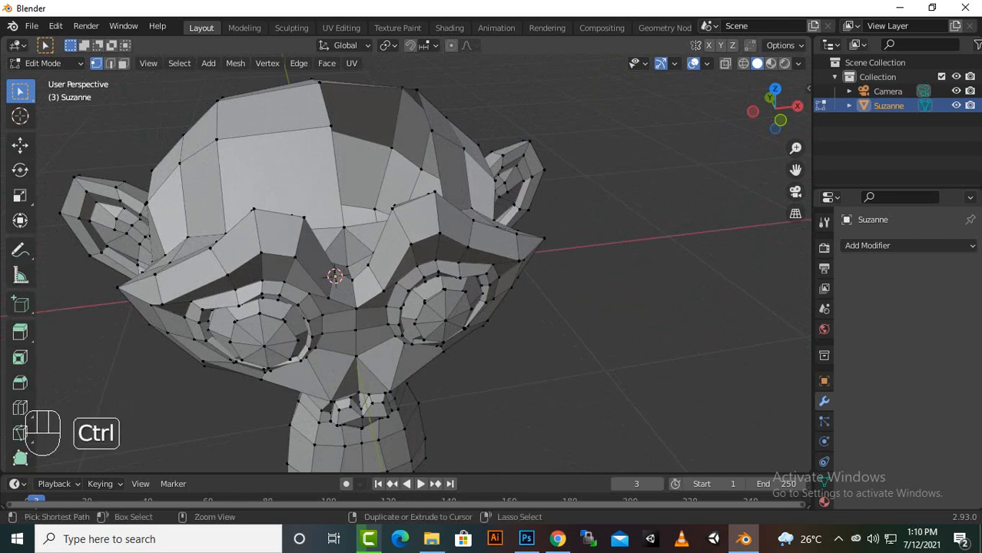
{"action": "key", "text": "ctrl+z"}
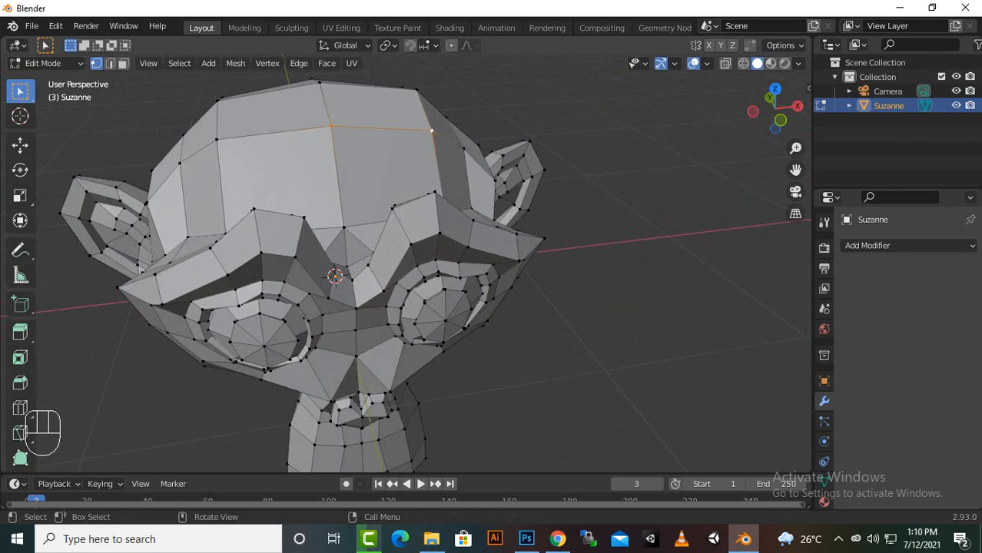
Step: Extend the vertex selection around the upper head face on the positive X side, delete it with the Faces option, and undo the deletion
{"action": "left_click", "coordinate": [318, 82], "text": "ctrl"}
{"action": "left_click", "coordinate": [416, 90], "text": "ctrl"}
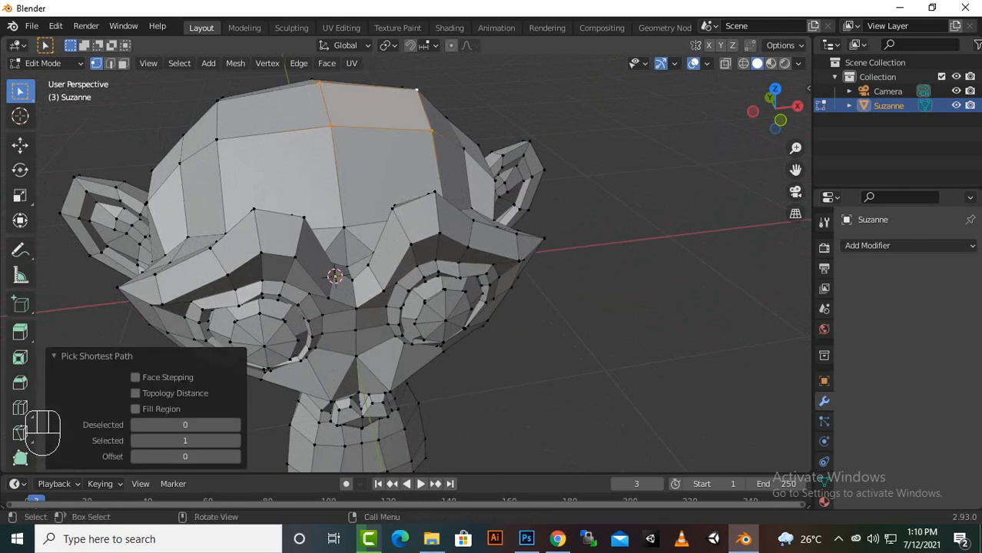
{"action": "key", "text": "x"}
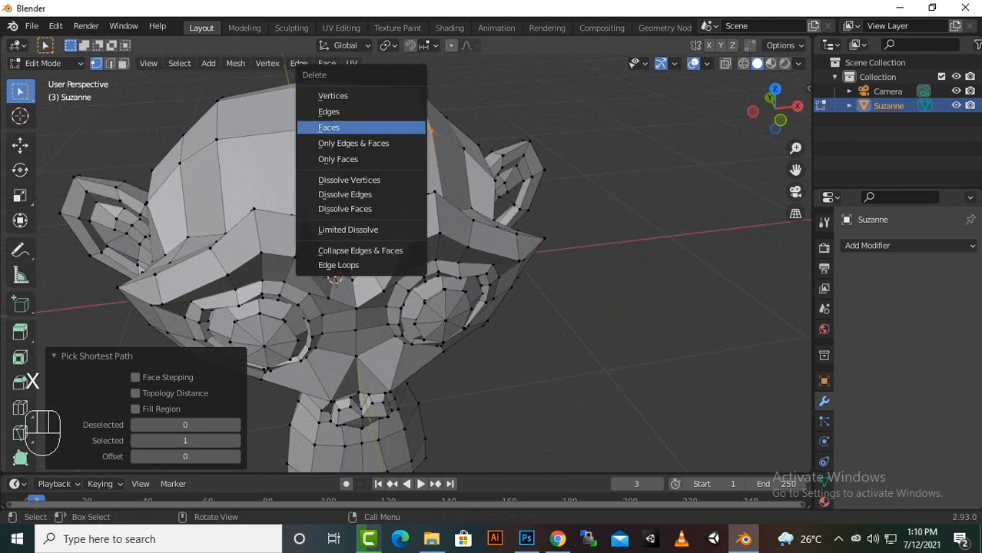
{"action": "left_click", "coordinate": [338, 125]}
{"action": "middle_click_drag", "start_coordinate": [430, 215], "coordinate": [325, 231]}
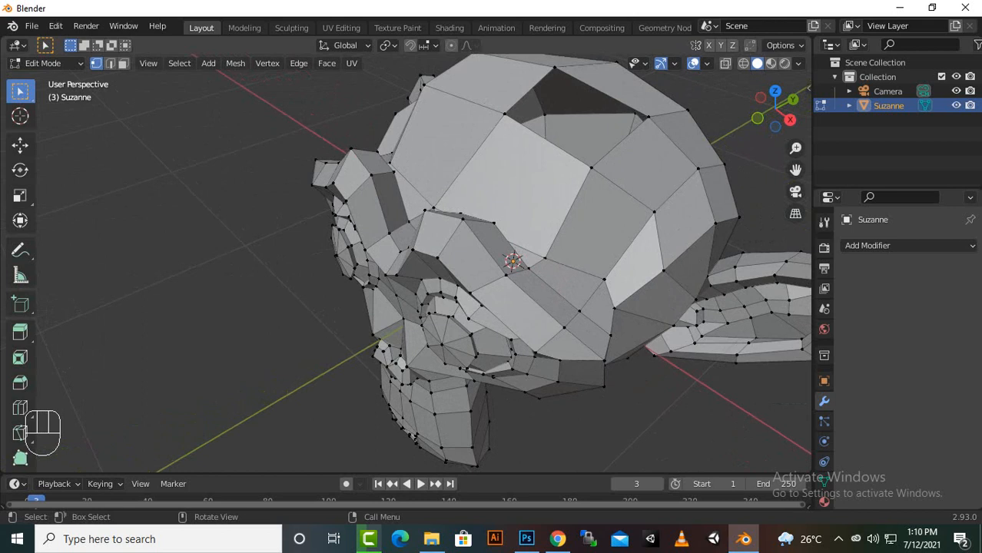
{"action": "key", "text": "ctrl"}
{"action": "key", "text": "ctrl+z"}
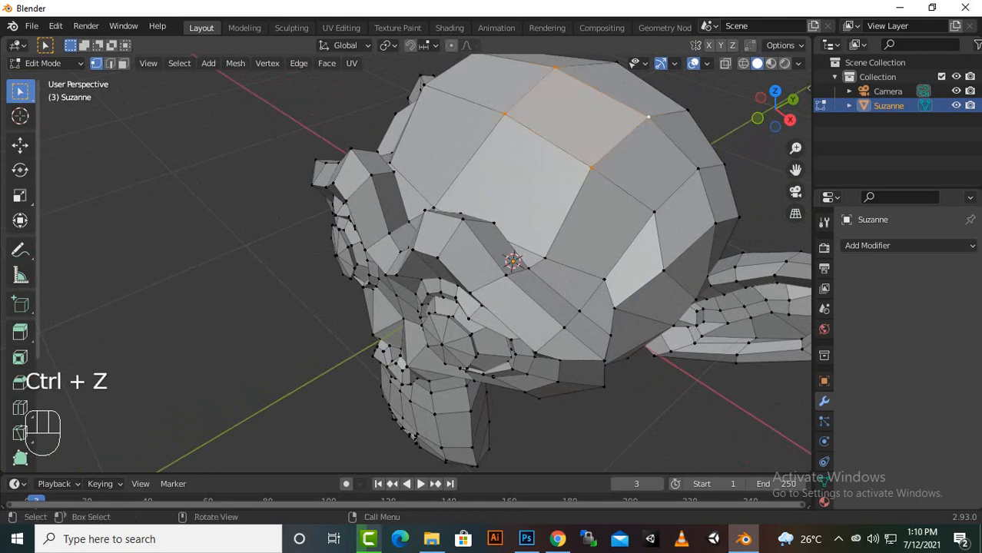
Step: Select only the middle vertex of the upper forehead and remove it with Dissolve Vertices
{"action": "middle_click_drag", "start_coordinate": [425, 263], "coordinate": [495, 255]}
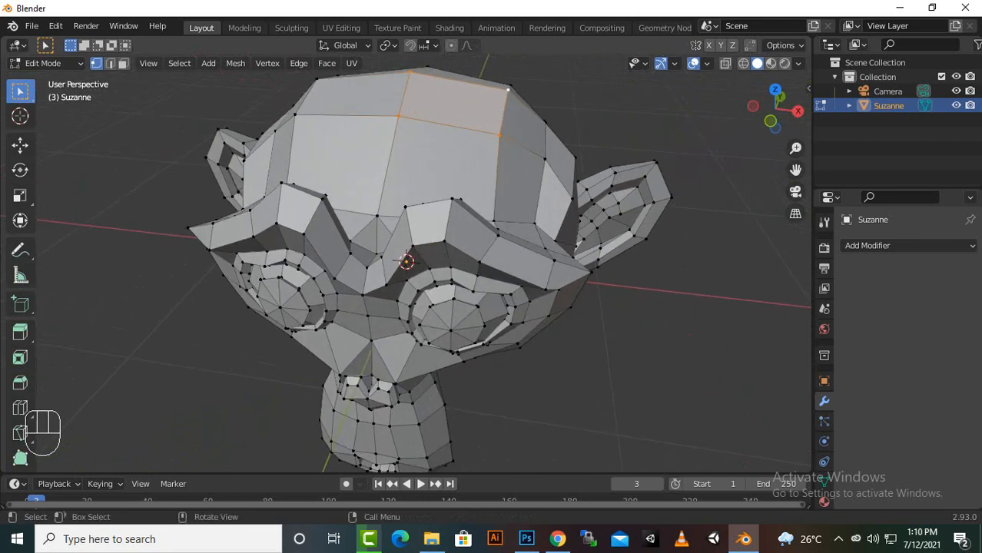
{"action": "left_click", "coordinate": [399, 116]}
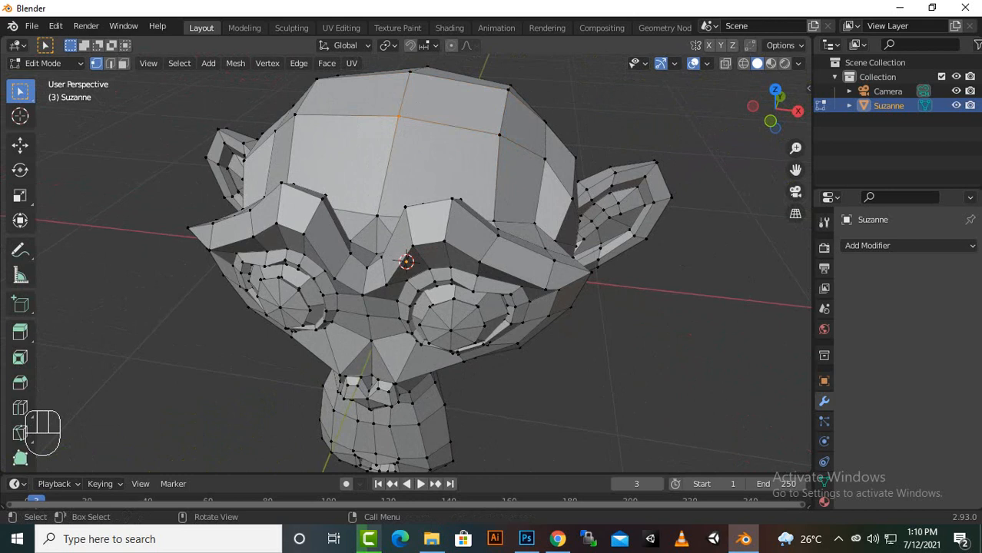
{"action": "key", "text": "x"}
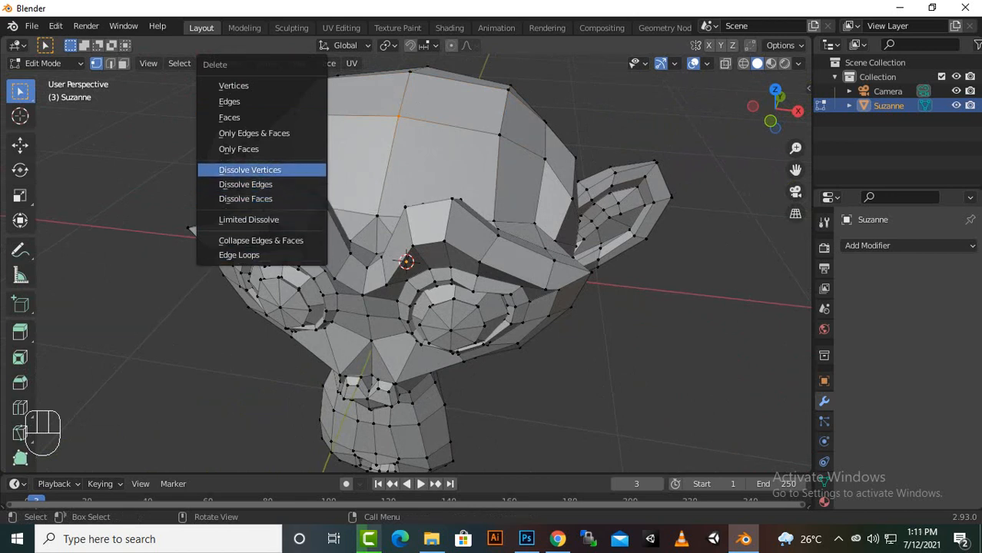
{"action": "left_click", "coordinate": [250, 169]}
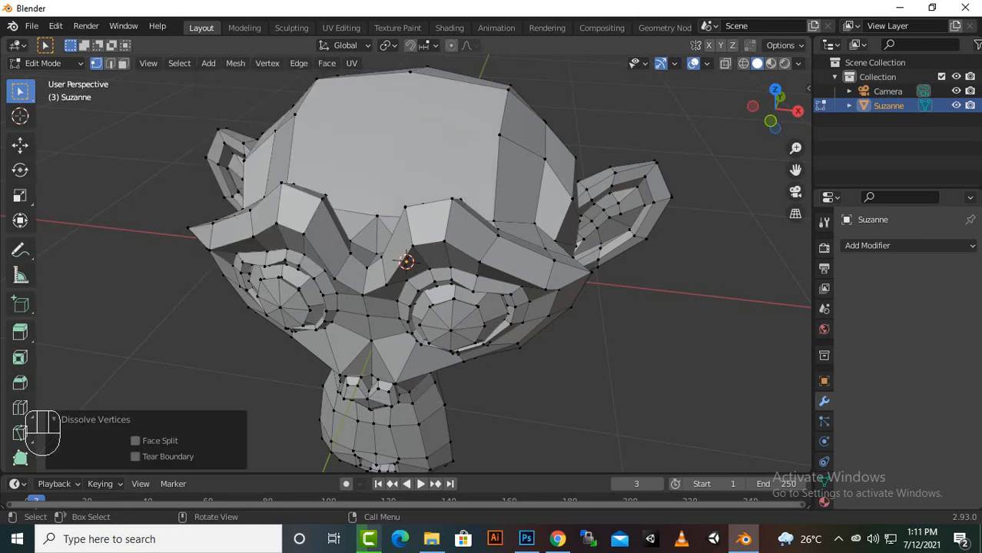
{"action": "middle_click_drag", "start_coordinate": [461, 307], "coordinate": [480, 315]}
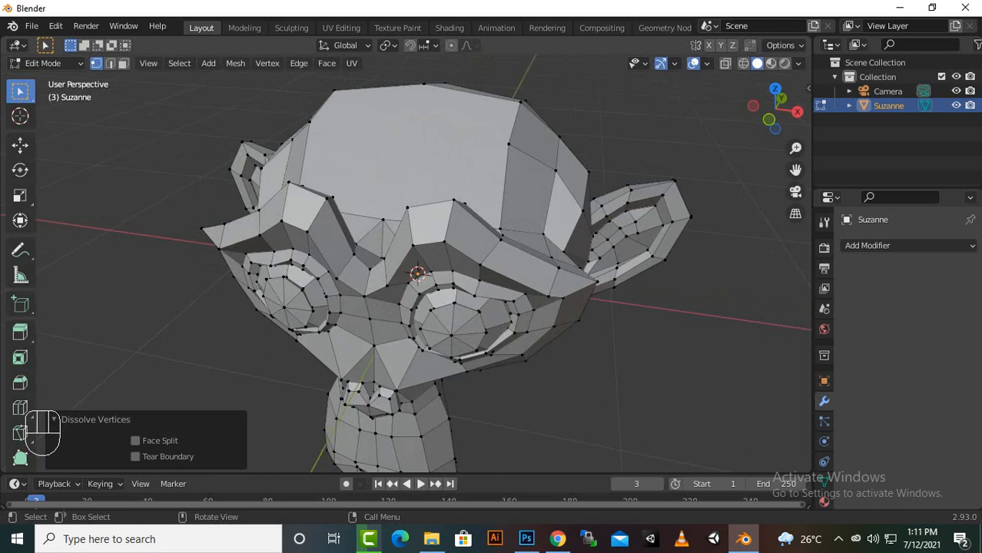
{"action": "scroll", "coordinate": [415, 273], "scroll_direction": "down", "scroll_amount": 2}
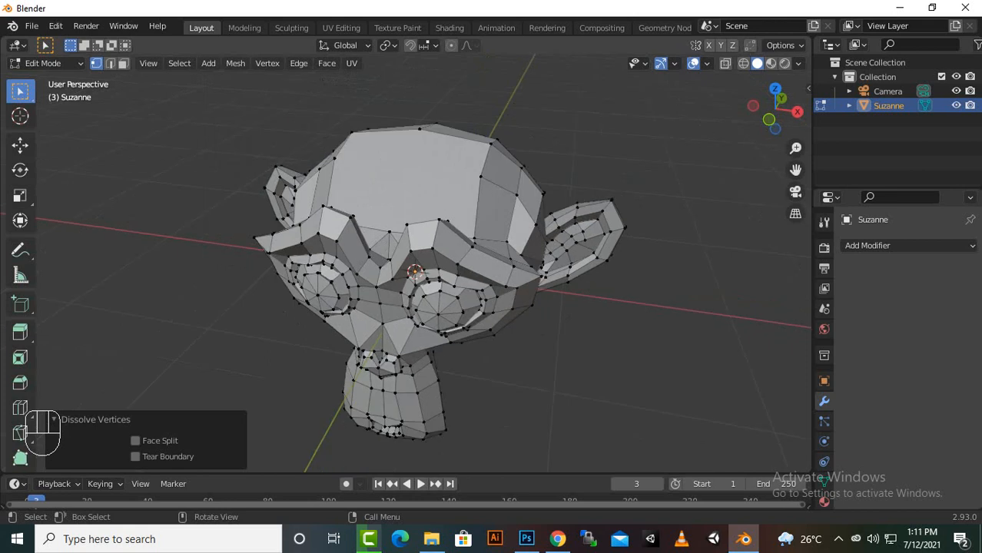
Step: In face select mode, select the merged forehead face, and undo back through the vertex dissolve
{"action": "key", "text": "3"}
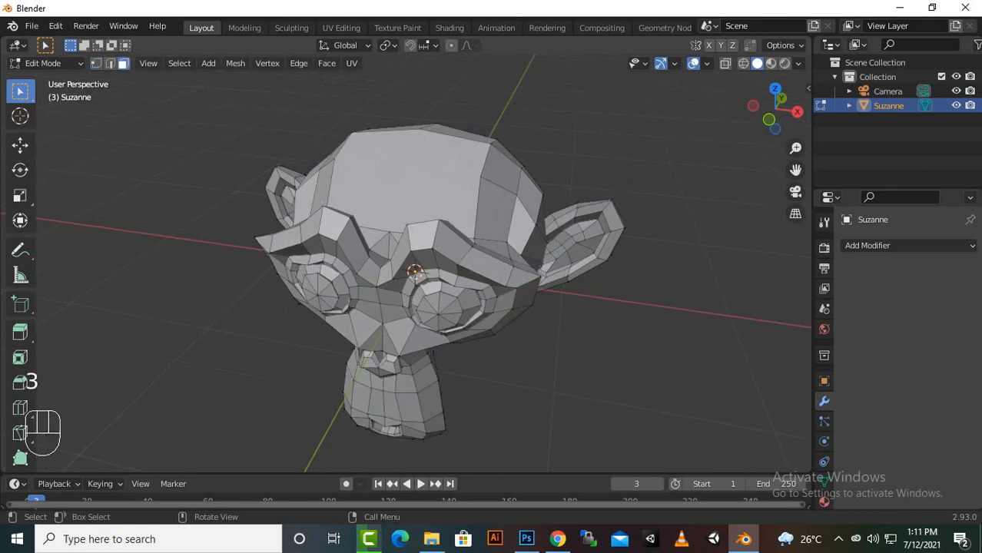
{"action": "left_click", "coordinate": [407, 181]}
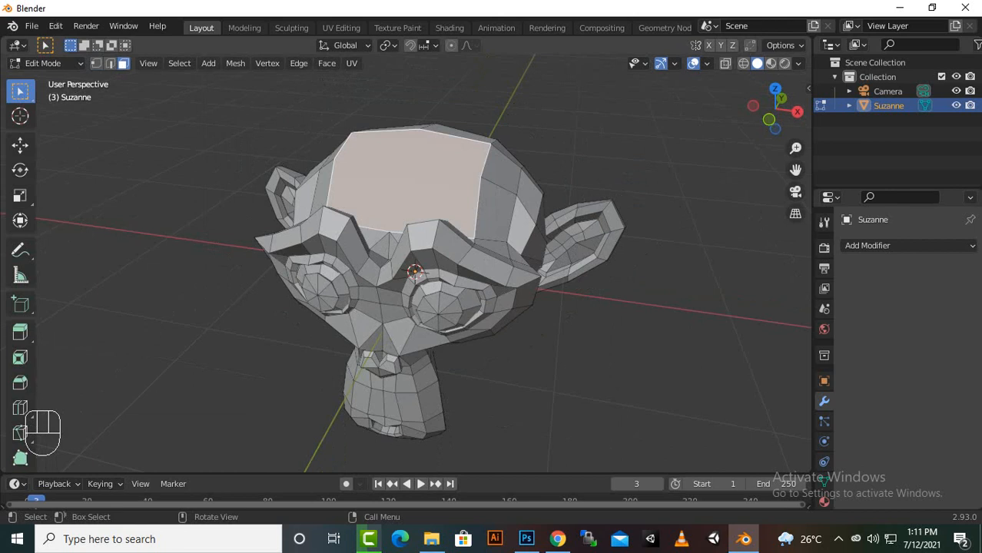
{"action": "middle_click_drag", "start_coordinate": [492, 307], "coordinate": [276, 315]}
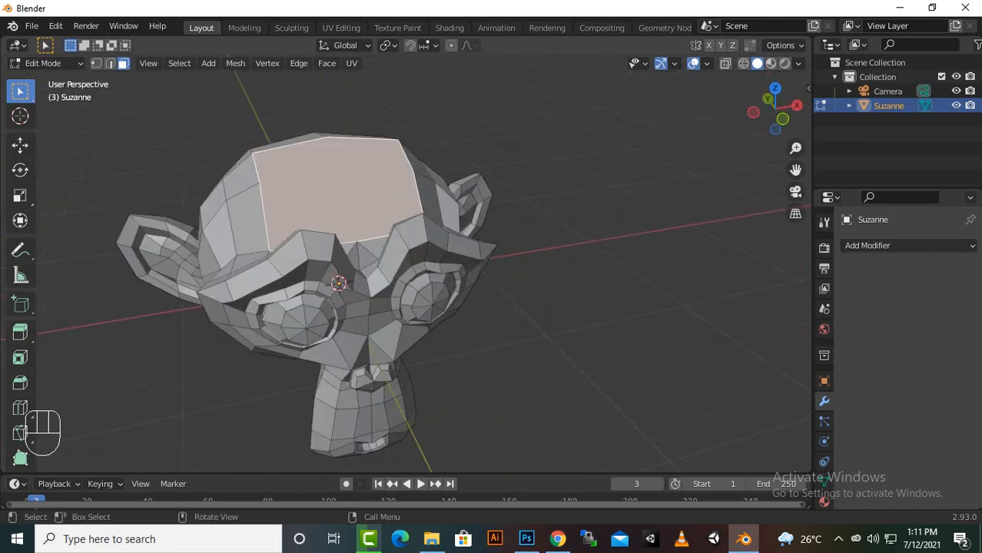
{"action": "key", "text": "ctrl"}
{"action": "key", "text": "ctrl+z"}
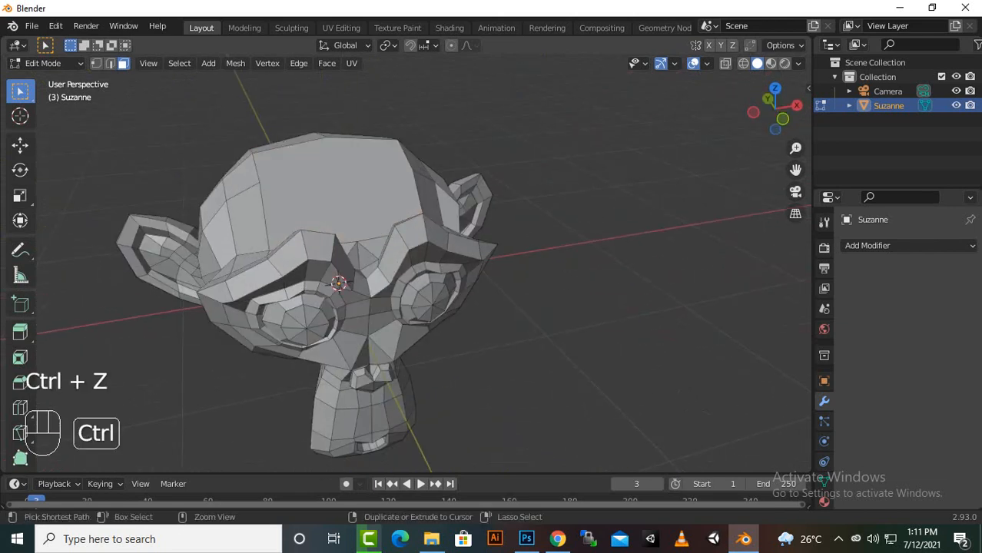
{"action": "key", "text": "ctrl+z"}
{"action": "key", "text": "ctrl+z"}
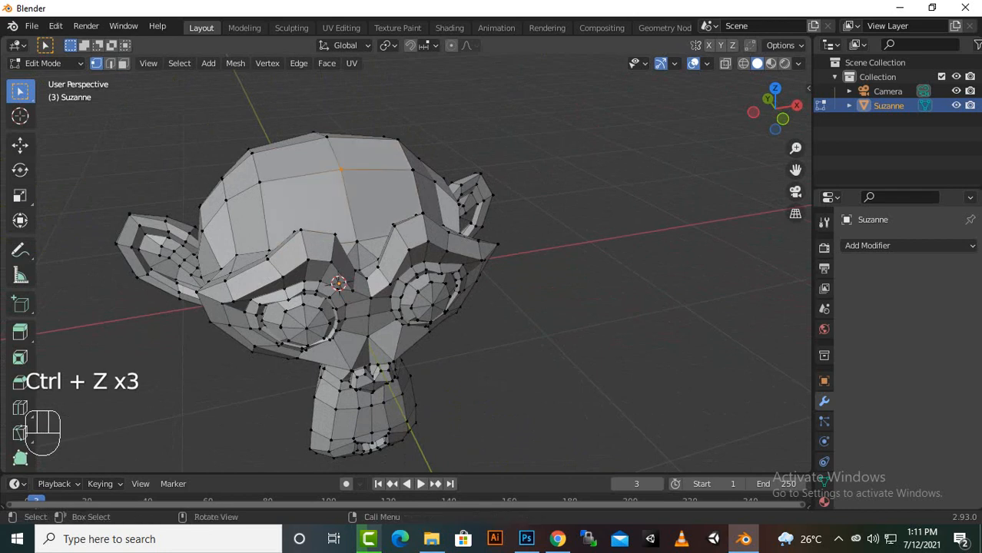
Step: Box-select the two top brow vertices on the negative X side and move them up about 0.137 m along Z
{"action": "scroll", "coordinate": [405, 272], "scroll_direction": "up", "scroll_amount": 2}
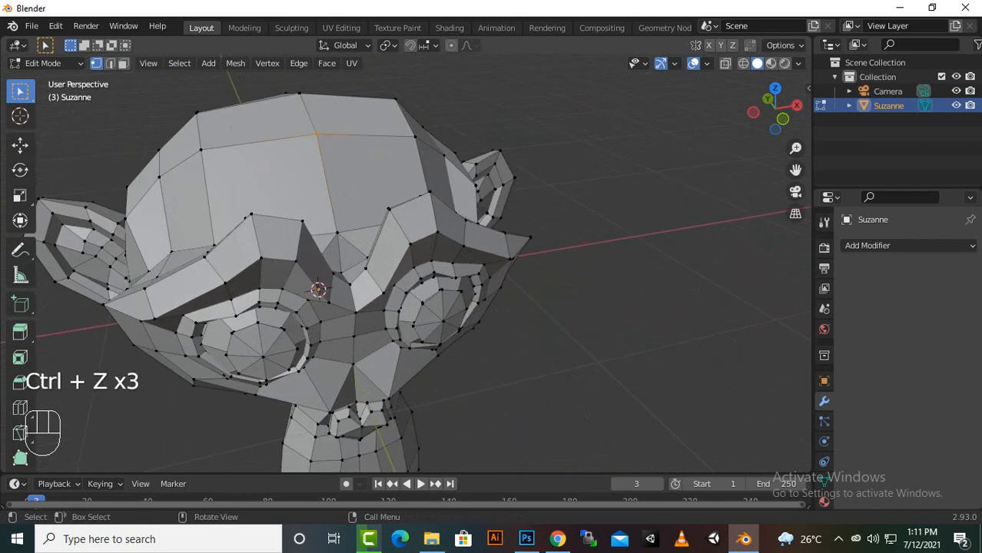
{"action": "left_click_drag", "start_coordinate": [240, 201], "coordinate": [319, 243]}
{"action": "left_click", "coordinate": [20, 145]}
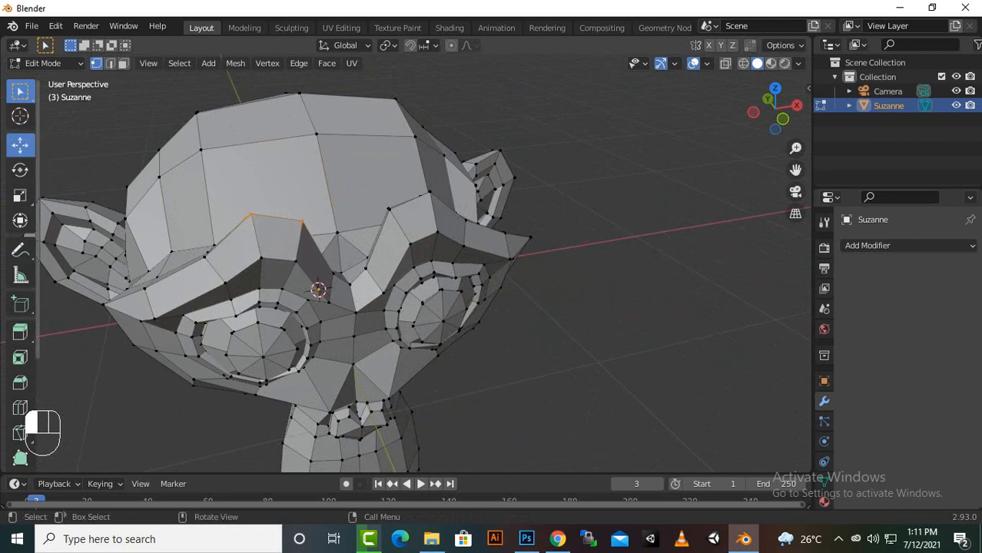
{"action": "left_click_drag", "start_coordinate": [258, 165], "coordinate": [254, 125]}
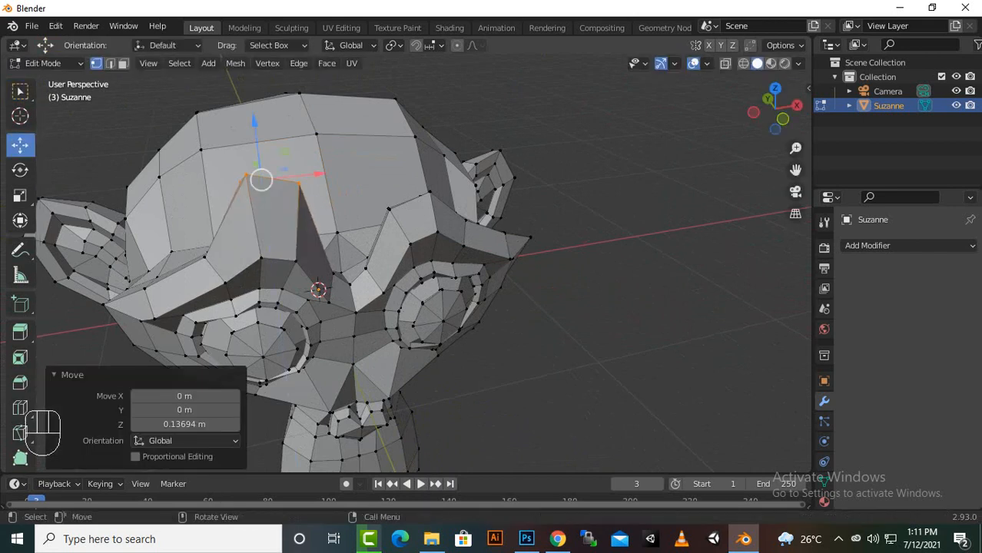
Step: Select the centre vertex of the eye on the positive X side and move it about -0.185 m along Y
{"action": "scroll", "coordinate": [405, 265], "scroll_direction": "down", "scroll_amount": 2}
{"action": "scroll", "coordinate": [405, 269], "scroll_direction": "up", "scroll_amount": 4}
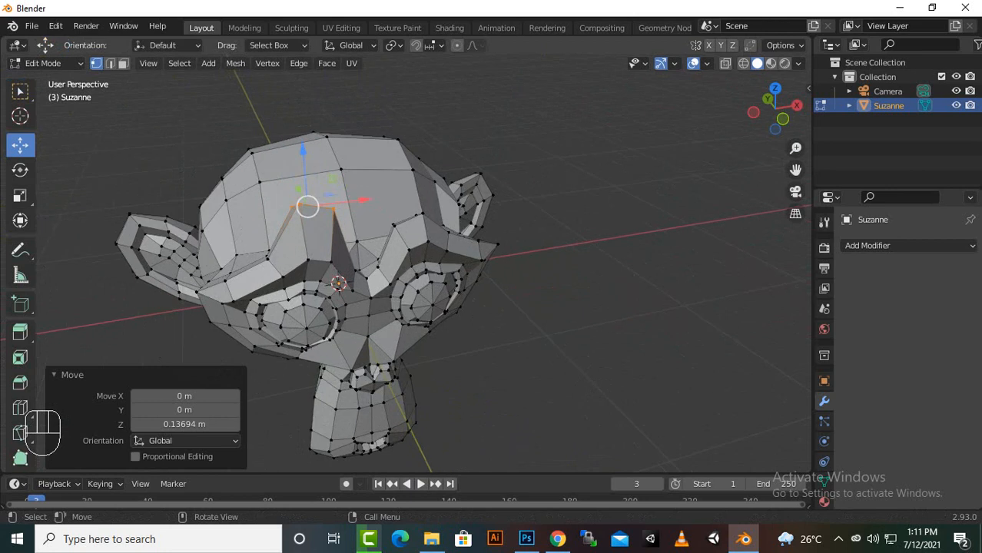
{"action": "left_click", "coordinate": [450, 331]}
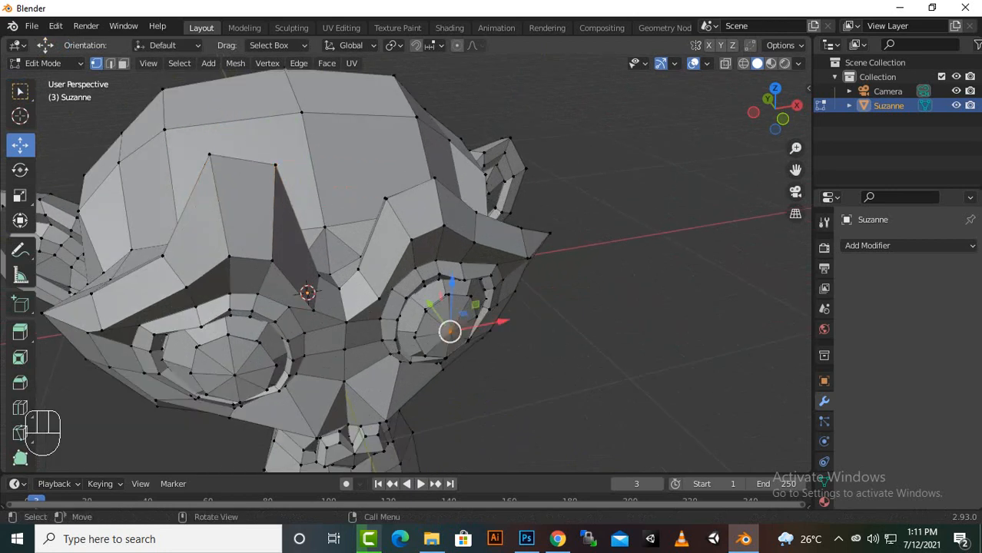
{"action": "left_click_drag", "start_coordinate": [450, 331], "coordinate": [474, 362]}
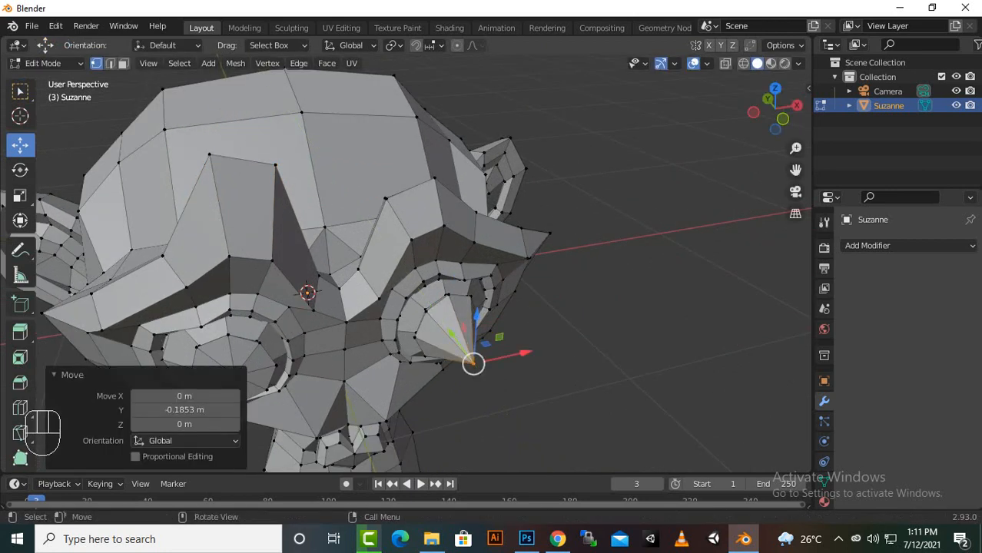
Step: In face select mode, select the ring of triangular faces at the centre of the eye on the negative X side
{"action": "scroll", "coordinate": [406, 265], "scroll_direction": "down", "scroll_amount": 2}
{"action": "scroll", "coordinate": [405, 265], "scroll_direction": "up", "scroll_amount": 1}
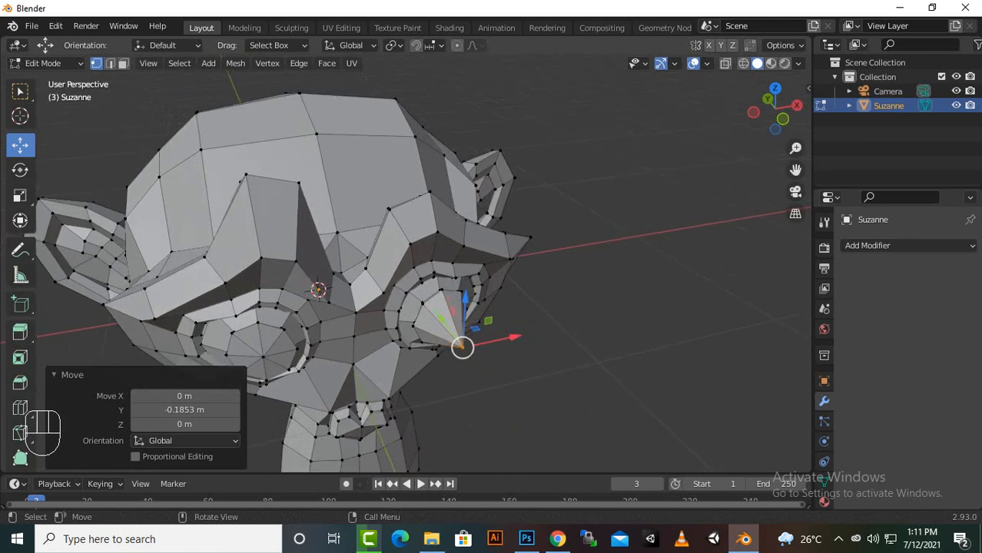
{"action": "key", "text": "3"}
{"action": "left_click", "coordinate": [247, 340]}
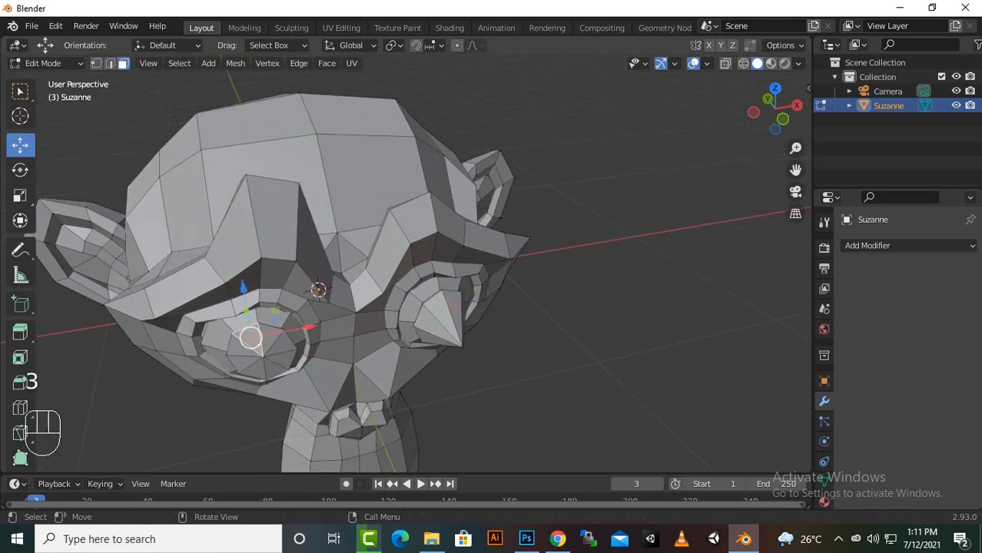
{"action": "left_click", "coordinate": [269, 336]}
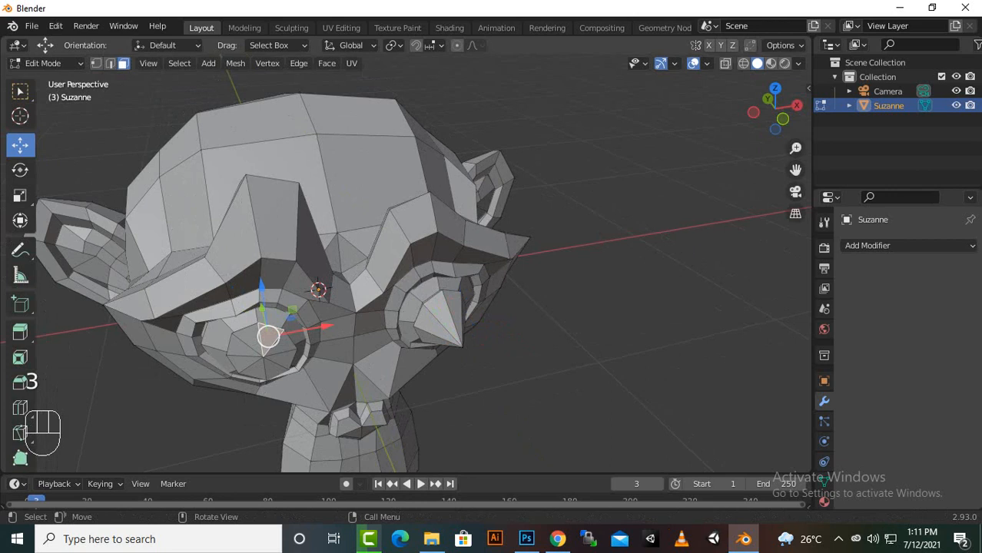
{"action": "key", "text": "shift"}
{"action": "left_click_drag", "start_coordinate": [251, 359], "coordinate": [262, 379], "text": "shift"}
{"action": "scroll", "coordinate": [359, 272], "scroll_direction": "down", "scroll_amount": 1}
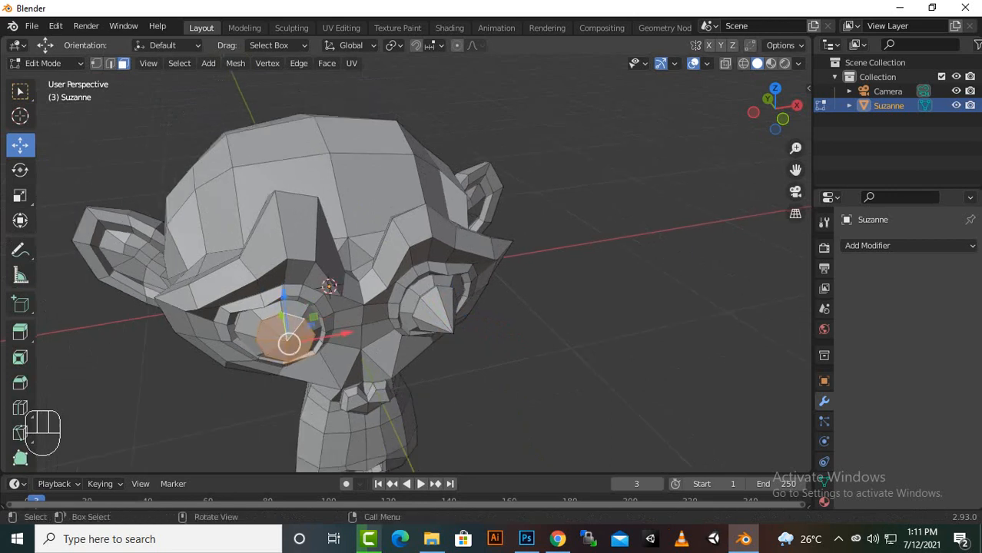
Step: Move the selected eye faces about -0.224 m along Y so they protrude from the head
{"action": "middle_click_drag", "start_coordinate": [359, 272], "coordinate": [451, 259]}
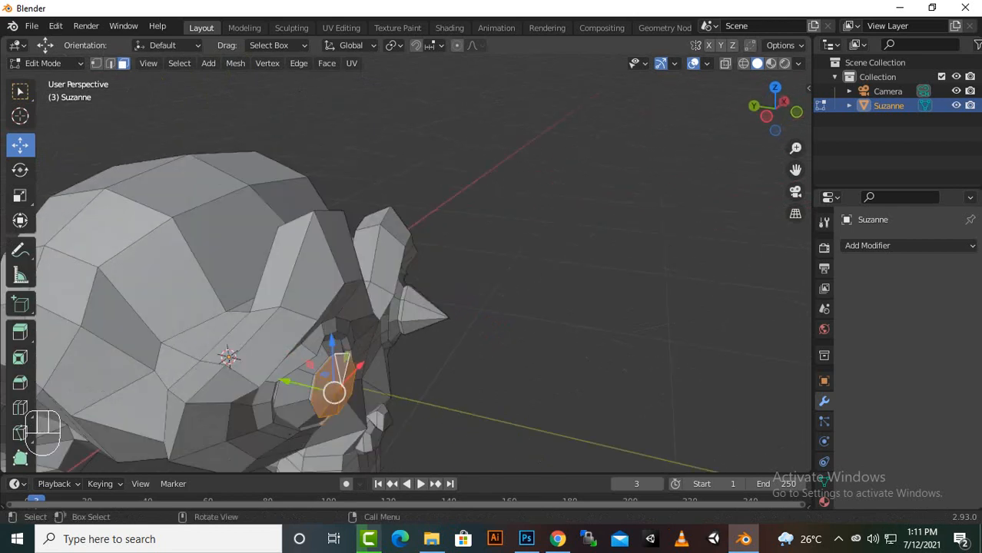
{"action": "left_click_drag", "start_coordinate": [285, 381], "coordinate": [338, 394]}
{"action": "scroll", "coordinate": [406, 264], "scroll_direction": "down", "scroll_amount": 3}
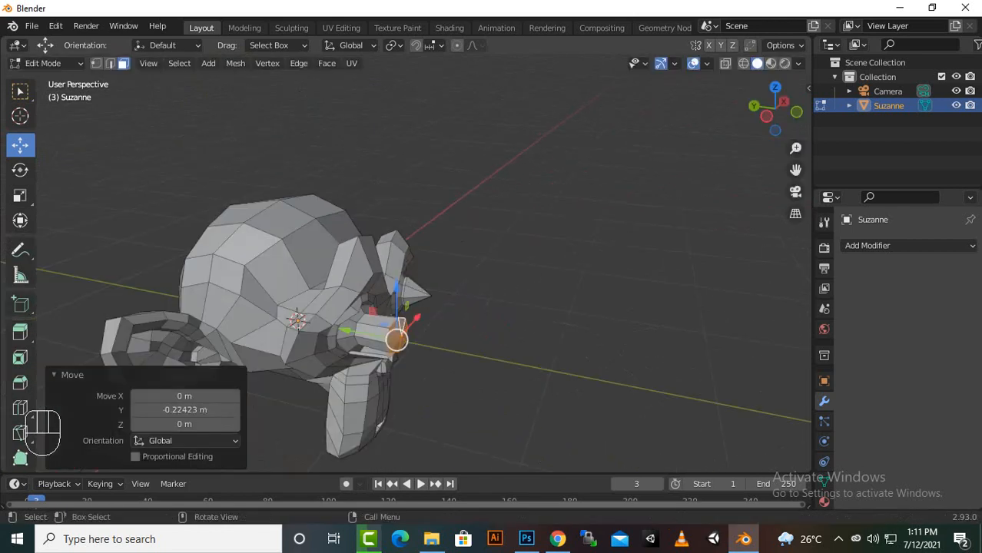
{"action": "scroll", "coordinate": [406, 265], "scroll_direction": "up", "scroll_amount": 2}
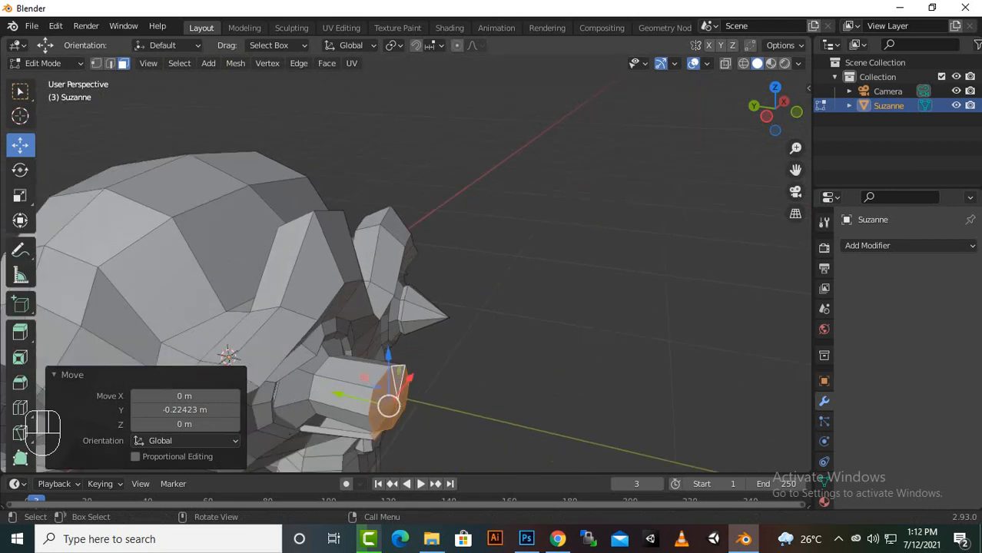
Step: Pull the protruding eye's outer side face outward, and raise the adjoining upper face about 0.237 m along Z
{"action": "left_click", "coordinate": [340, 395]}
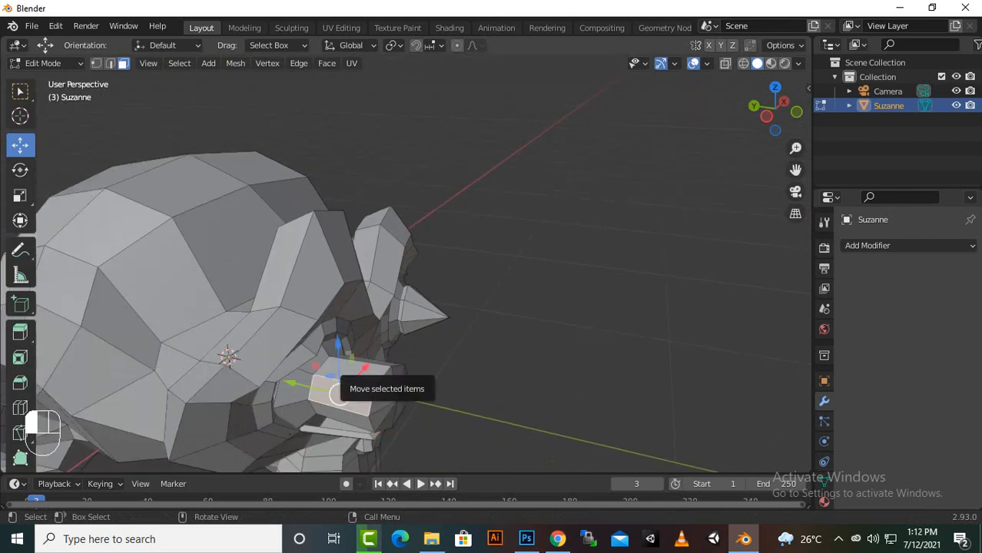
{"action": "left_click_drag", "start_coordinate": [341, 394], "coordinate": [334, 388]}
{"action": "left_click", "coordinate": [334, 389]}
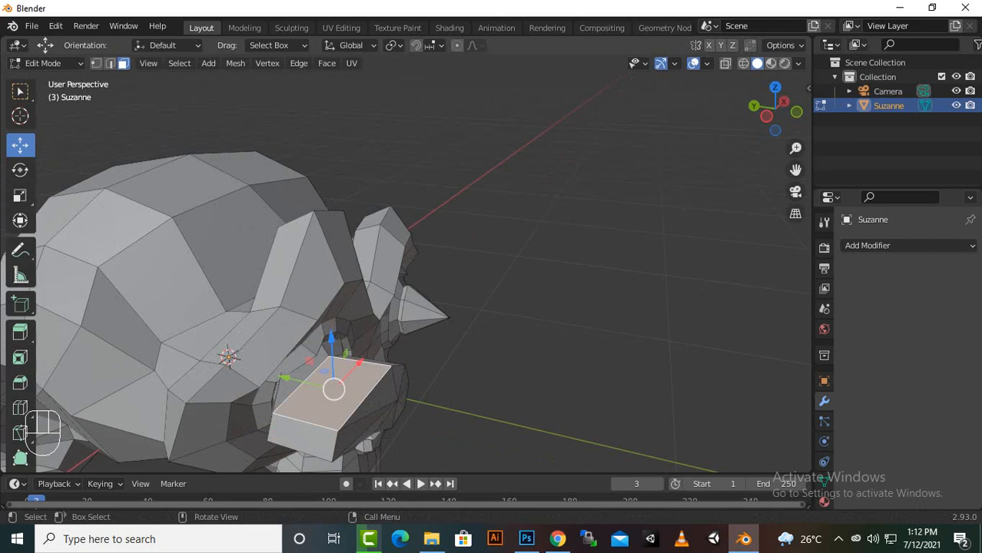
{"action": "left_click_drag", "start_coordinate": [332, 338], "coordinate": [327, 273]}
Step: Box-select the front faces of the monkey's lower jaw
{"action": "scroll", "coordinate": [406, 273], "scroll_direction": "down", "scroll_amount": 6}
{"action": "middle_click_drag", "start_coordinate": [406, 274], "coordinate": [350, 261]}
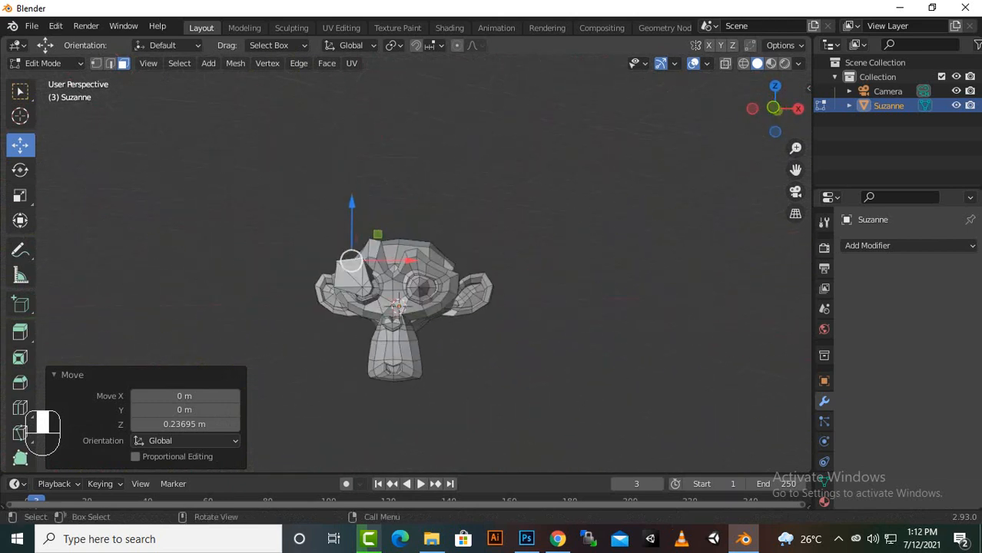
{"action": "scroll", "coordinate": [403, 329], "scroll_direction": "up", "scroll_amount": 3}
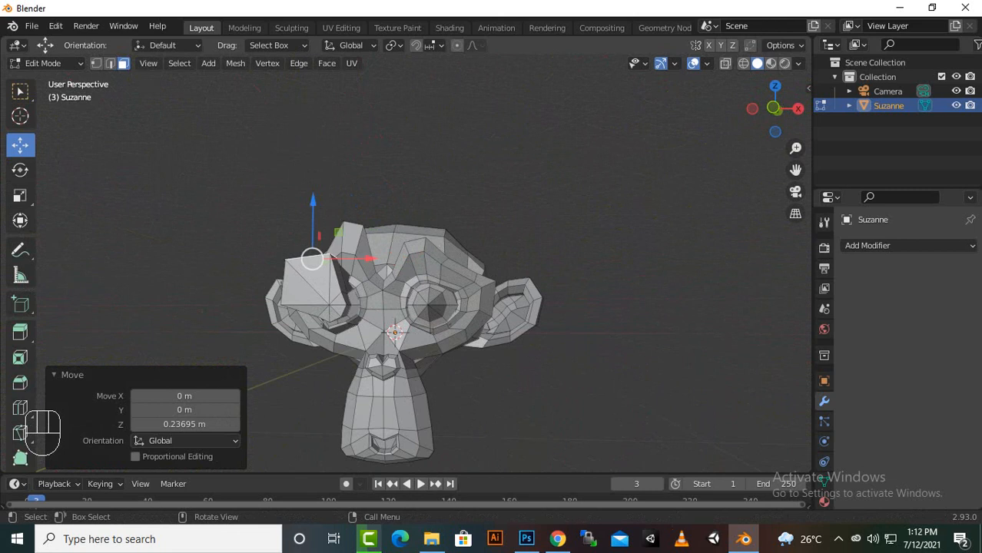
{"action": "scroll", "coordinate": [403, 329], "scroll_direction": "down", "scroll_amount": 1}
{"action": "left_click_drag", "start_coordinate": [474, 375], "coordinate": [266, 443]}
{"action": "middle_click_drag", "start_coordinate": [267, 444], "coordinate": [307, 437]}
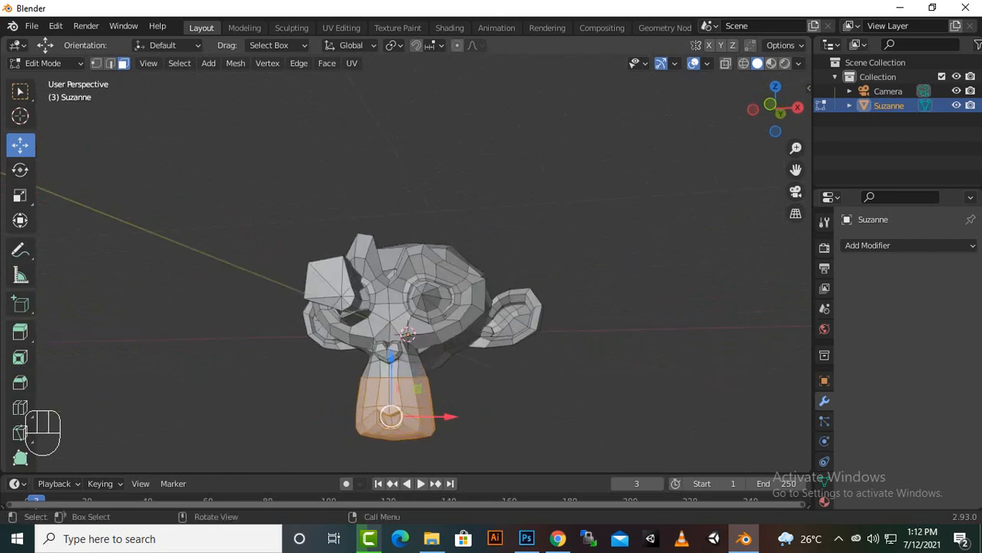
{"action": "mouse_move", "coordinate": [308, 438]}
{"action": "middle_mouse_down"}
{"action": "mouse_move", "coordinate": [142, 446]}
{"action": "mouse_move", "coordinate": [227, 457]}
{"action": "mouse_move", "coordinate": [311, 450]}
{"action": "middle_mouse_up"}
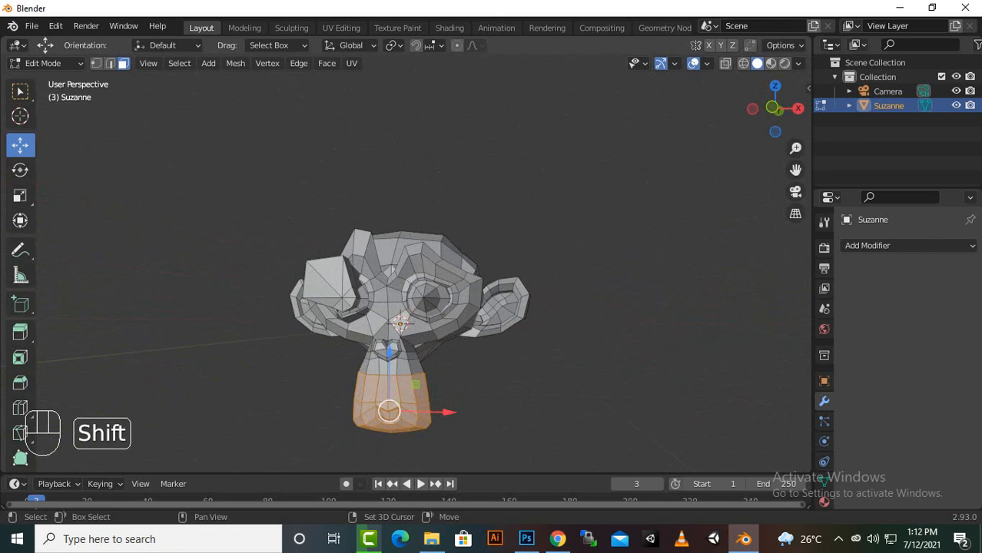
Step: Duplicate the selected jaw faces in place with zero offset, and dismiss the save dialog
{"action": "key", "text": "shift+d"}
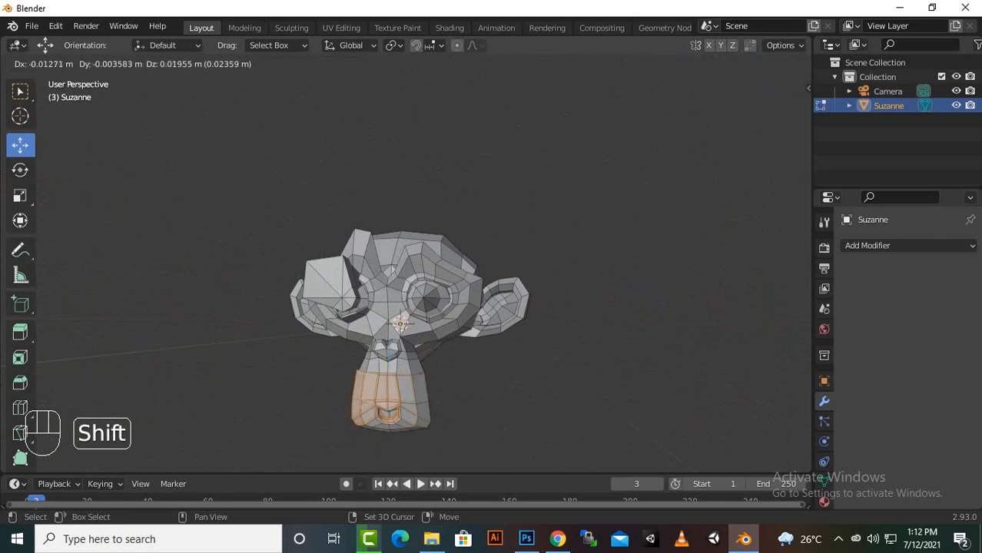
{"action": "key", "text": "shift+ctrl"}
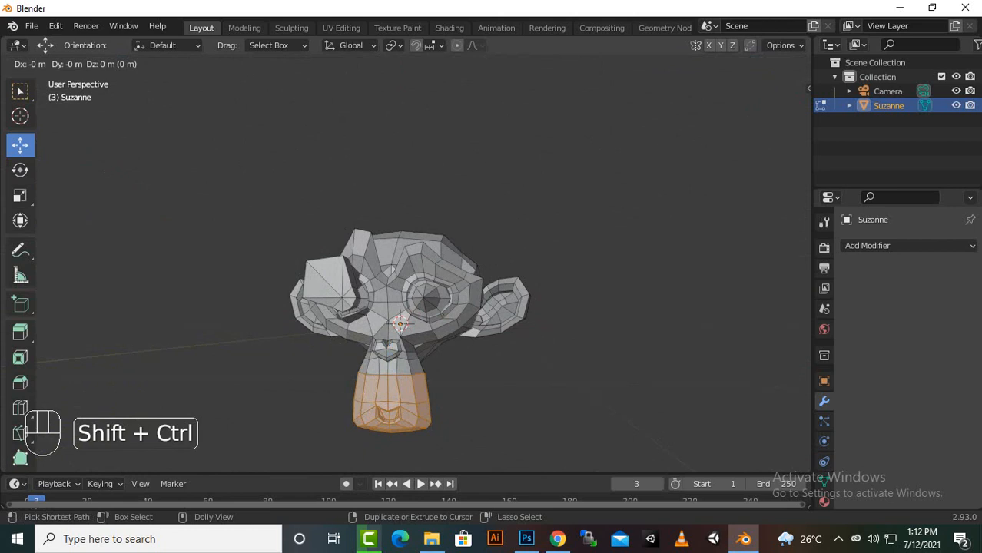
{"action": "key", "text": "Return"}
{"action": "key", "text": "ctrl+shift+s"}
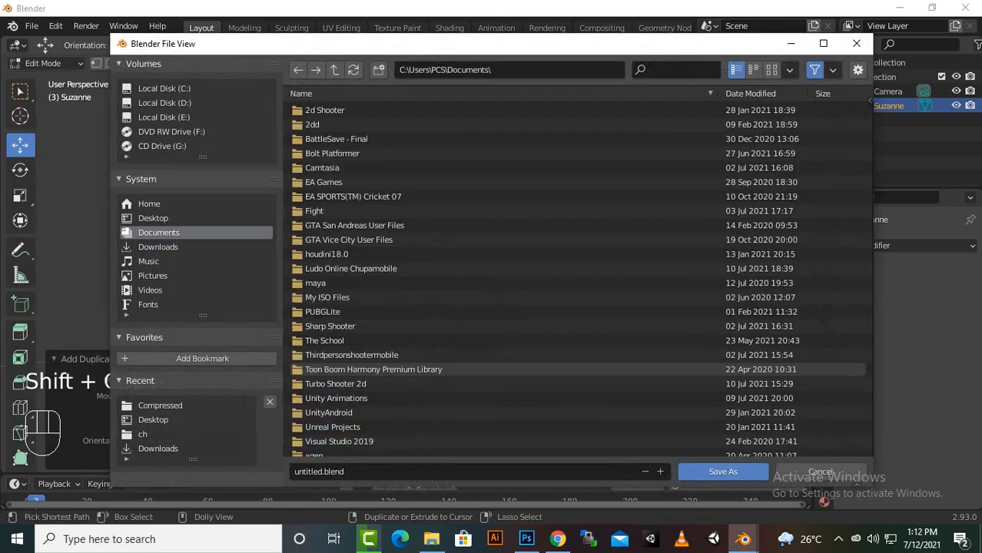
{"action": "left_click", "coordinate": [856, 43]}
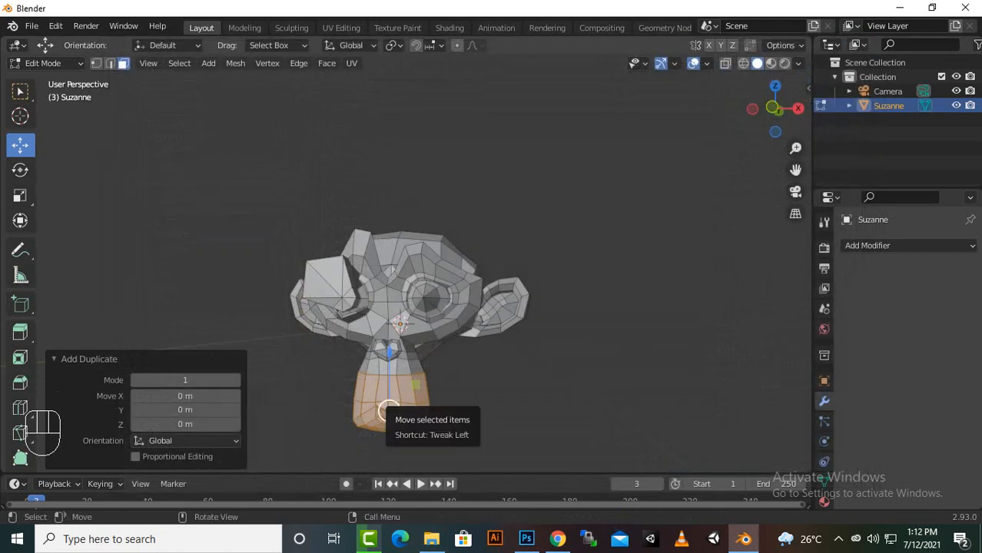
Step: Scale the duplicated jaw faces by 1.25 and move them about -0.225 m along Y, in front of the original jaw
{"action": "key", "text": "s"}
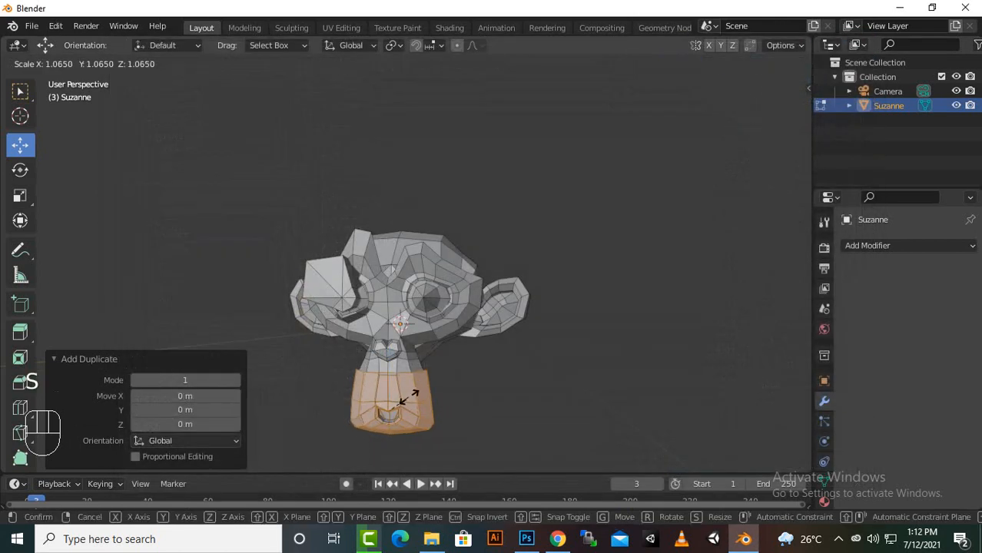
{"action": "left_click", "coordinate": [410, 397]}
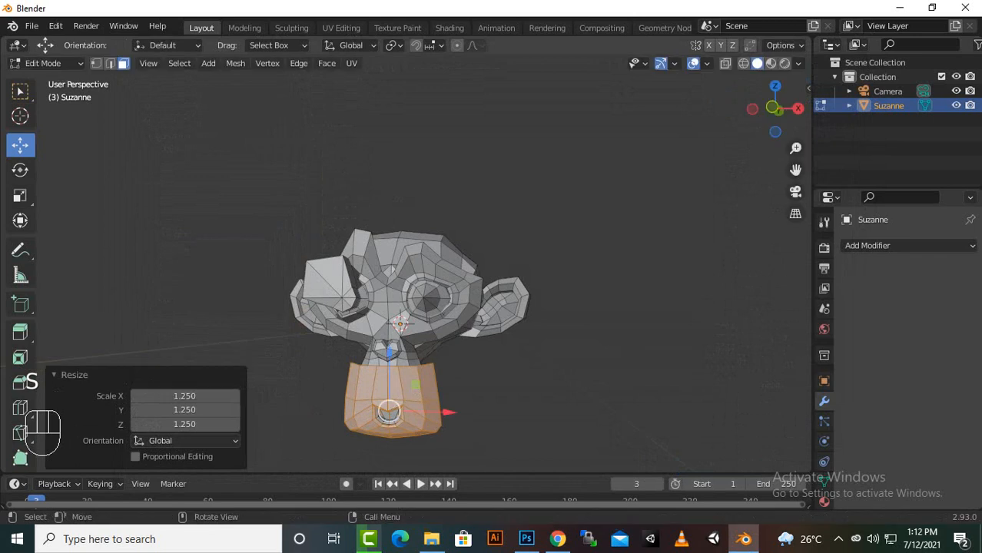
{"action": "middle_click_drag", "start_coordinate": [492, 307], "coordinate": [382, 317]}
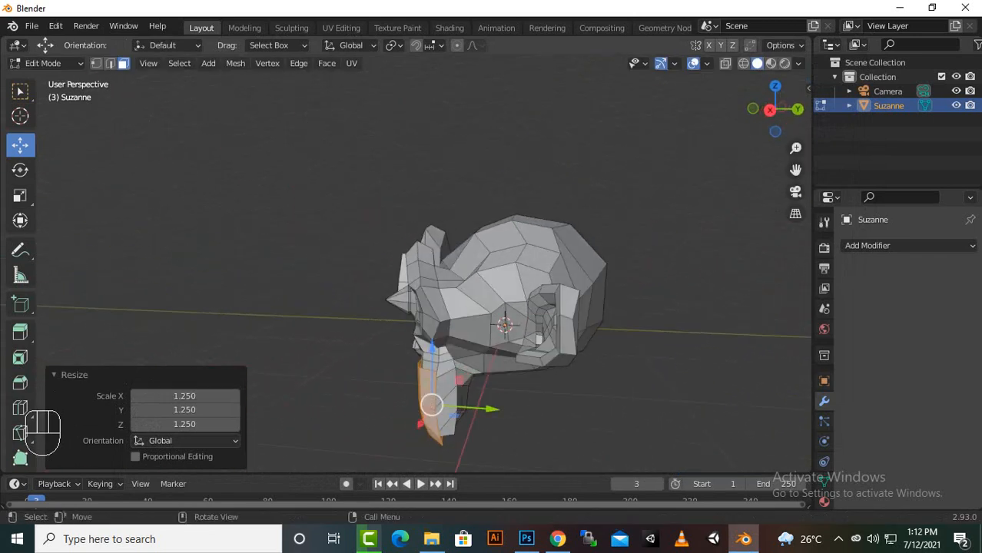
{"action": "left_click_drag", "start_coordinate": [431, 405], "coordinate": [406, 408]}
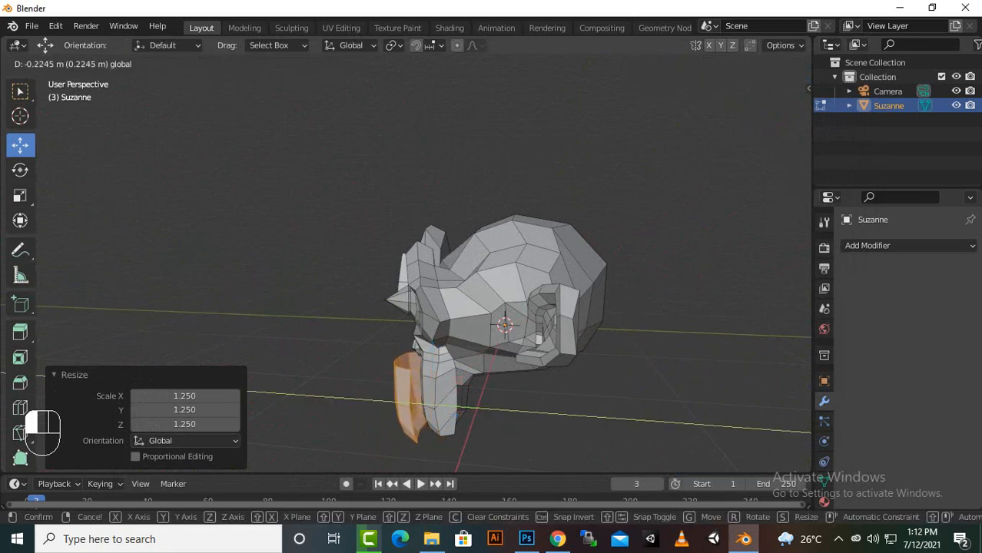
{"action": "middle_click_drag", "start_coordinate": [478, 336], "coordinate": [558, 337]}
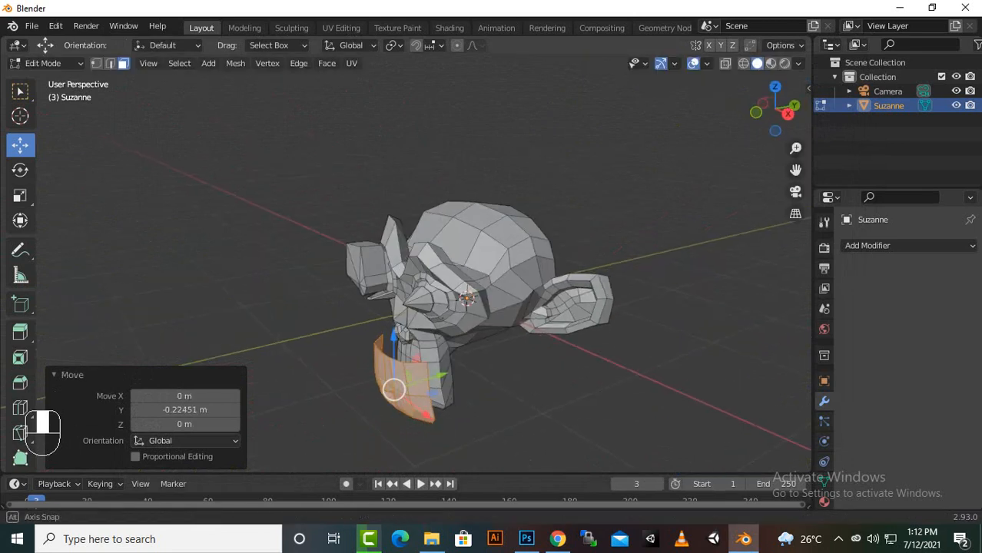
{"action": "middle_click_drag", "start_coordinate": [394, 390], "coordinate": [389, 400]}
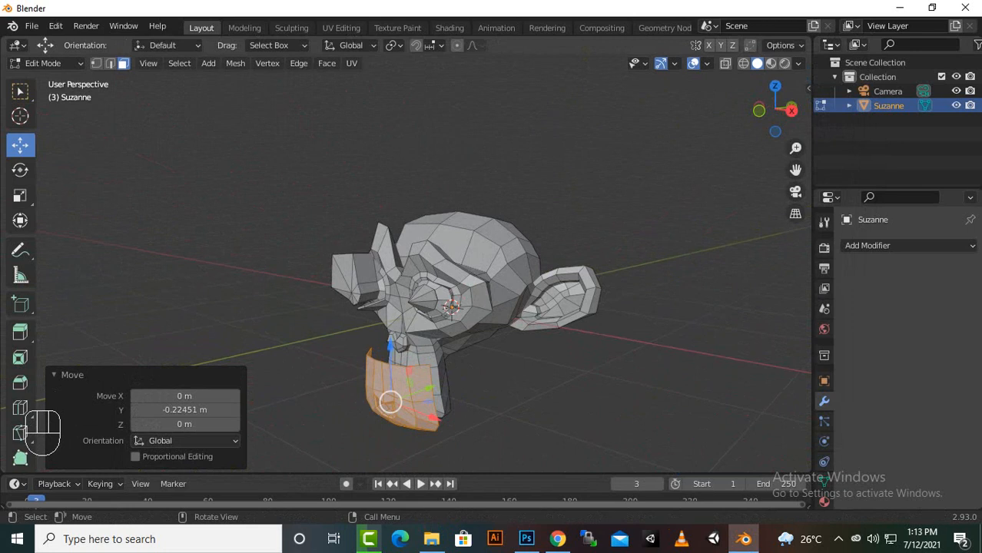
{"action": "scroll", "coordinate": [393, 379], "scroll_direction": "down", "scroll_amount": 2}
{"action": "scroll", "coordinate": [424, 323], "scroll_direction": "up", "scroll_amount": 3}
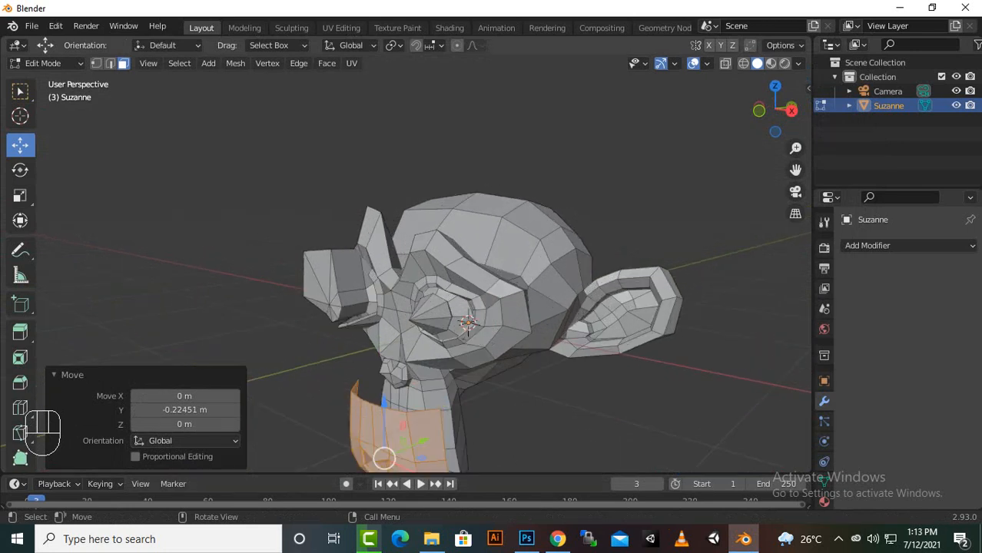
Step: Deselect all faces and examine the offset jaw copy from the front
{"action": "scroll", "coordinate": [423, 323], "scroll_direction": "down", "scroll_amount": 1}
{"action": "key", "text": "alt+a"}
{"action": "scroll", "coordinate": [405, 308], "scroll_direction": "down", "scroll_amount": 2}
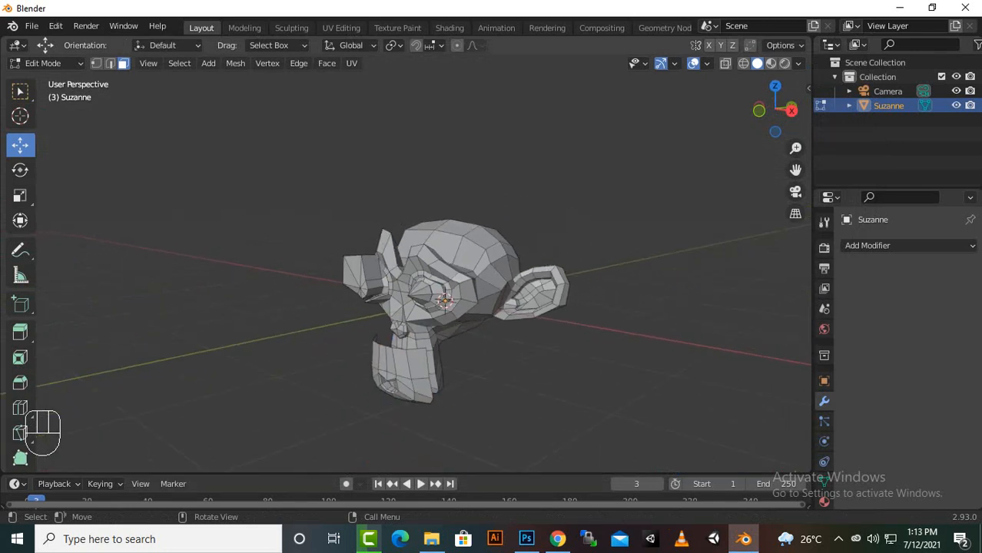
{"action": "middle_click_drag", "start_coordinate": [405, 307], "coordinate": [526, 311]}
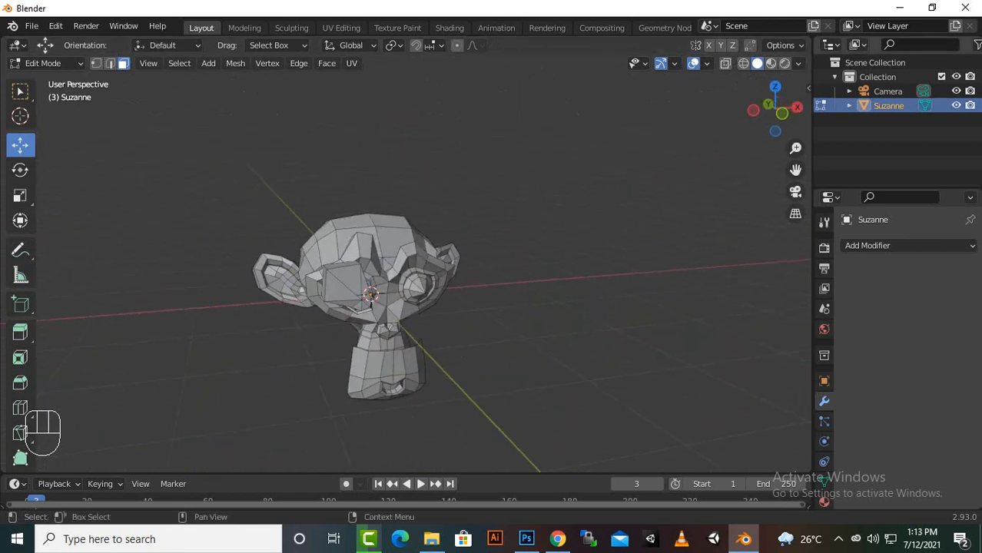
{"action": "left_click", "coordinate": [849, 105]}
{"action": "left_click", "coordinate": [849, 105]}
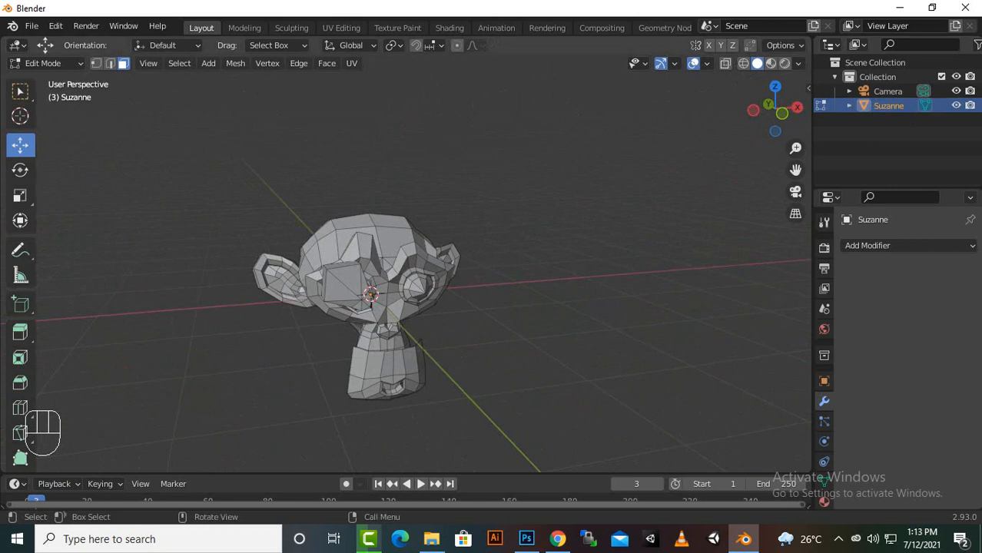
{"action": "left_click", "coordinate": [387, 363]}
{"action": "scroll", "coordinate": [388, 364], "scroll_direction": "down", "scroll_amount": 1}
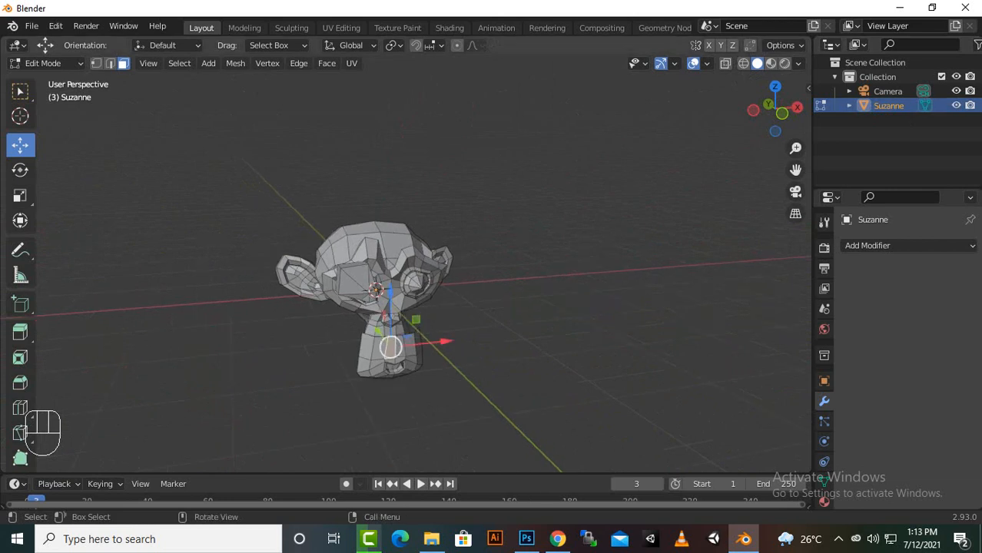
{"action": "scroll", "coordinate": [388, 364], "scroll_direction": "up", "scroll_amount": 2}
{"action": "left_click", "coordinate": [492, 361]}
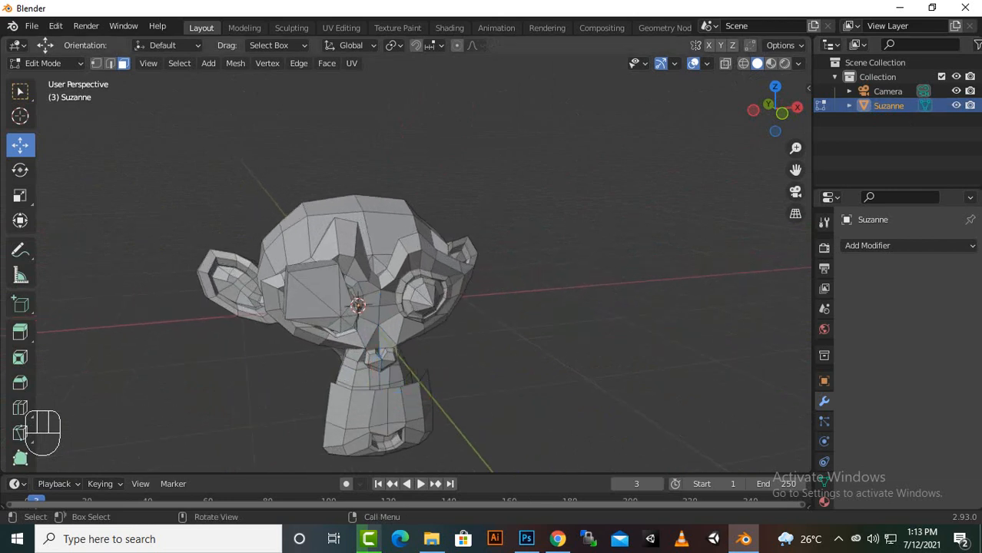
{"action": "scroll", "coordinate": [388, 363], "scroll_direction": "down", "scroll_amount": 1}
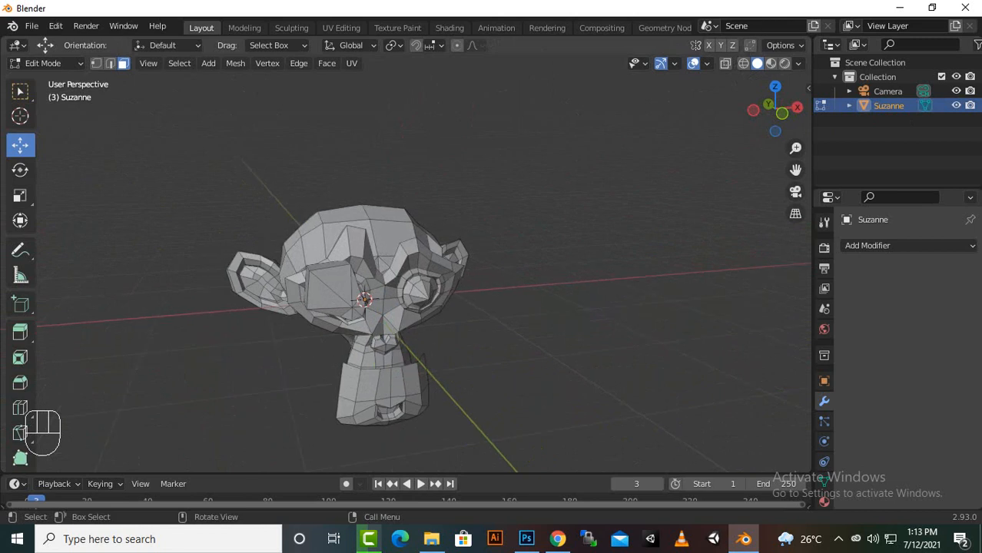
{"action": "left_click_drag", "start_coordinate": [456, 444], "coordinate": [335, 356]}
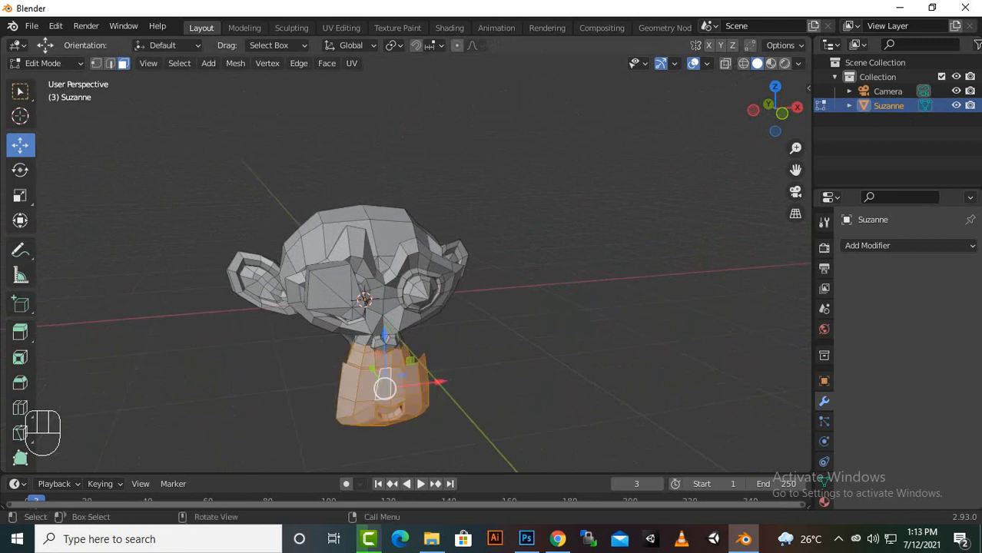
{"action": "key", "text": "p"}
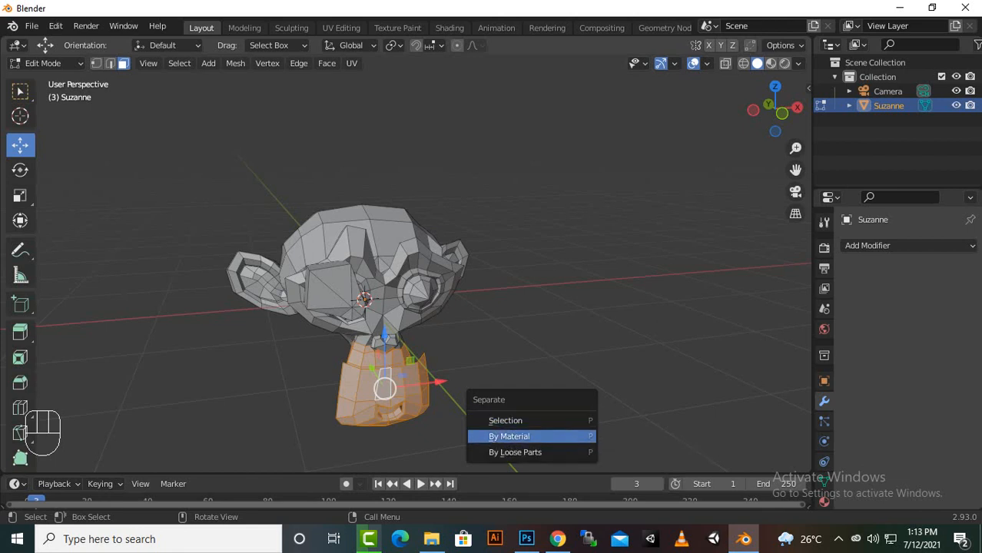
{"action": "key", "text": "Escape"}
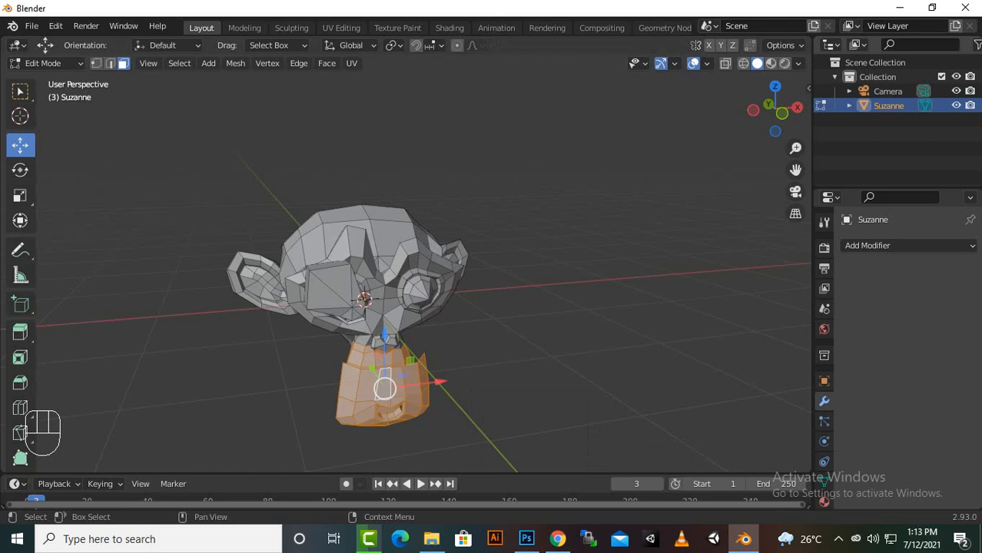
{"action": "key", "text": "alt+a"}
{"action": "scroll", "coordinate": [384, 315], "scroll_direction": "down", "scroll_amount": 1}
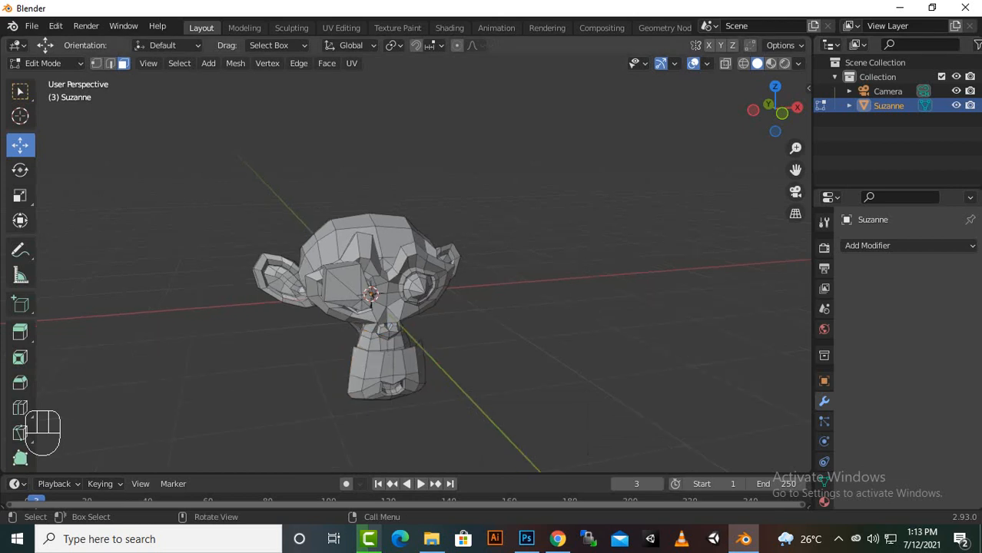
Step: From a side view, box-select the visible faces of the jaw copy without including the original jaw
{"action": "middle_click_drag", "start_coordinate": [399, 330], "coordinate": [472, 348]}
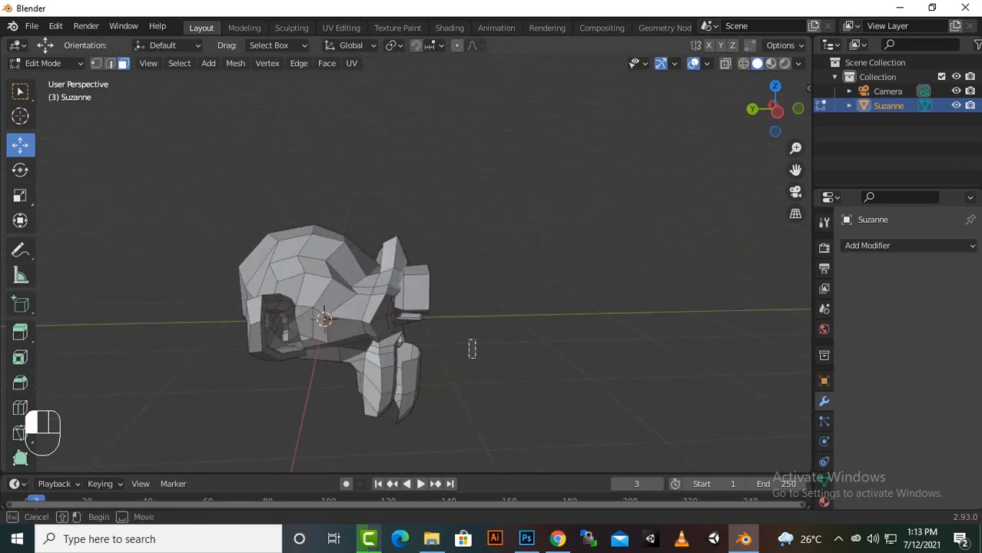
{"action": "left_click_drag", "start_coordinate": [472, 341], "coordinate": [409, 432]}
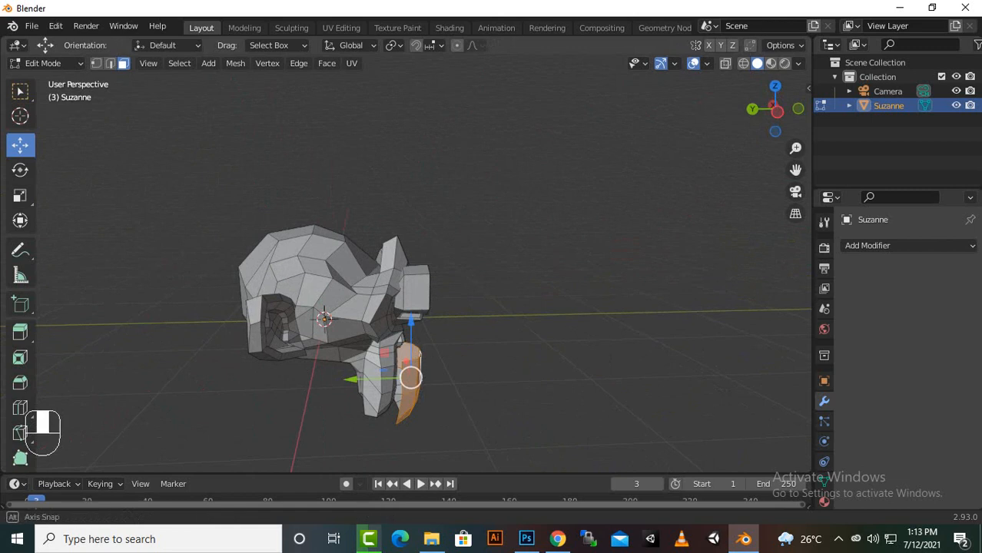
{"action": "middle_click_drag", "start_coordinate": [407, 346], "coordinate": [461, 345]}
{"action": "scroll", "coordinate": [445, 338], "scroll_direction": "up", "scroll_amount": 2}
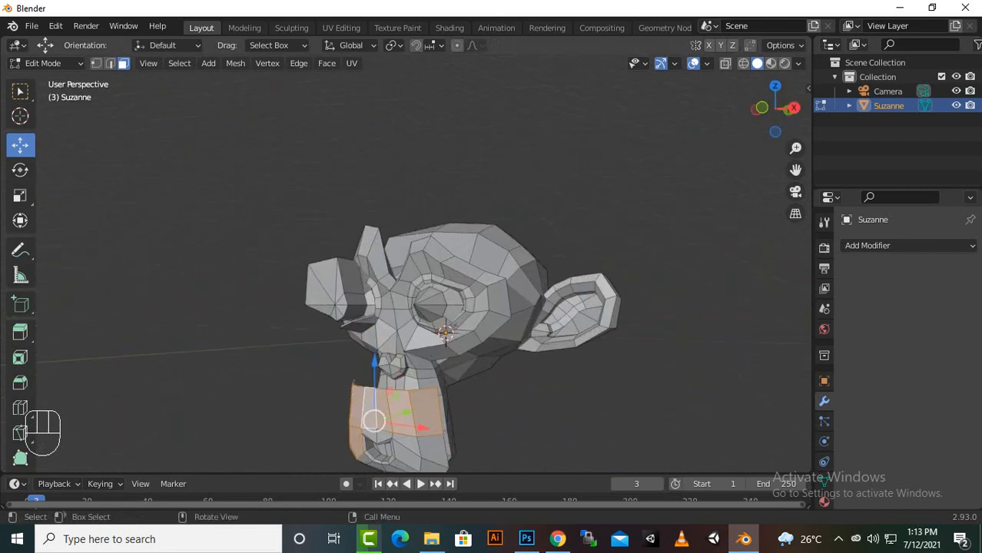
Step: Add the copy's missing lower faces beside the mouth and its unselected front face to the selection
{"action": "scroll", "coordinate": [446, 330], "scroll_direction": "down", "scroll_amount": 2}
{"action": "left_click", "coordinate": [427, 418], "text": "shift"}
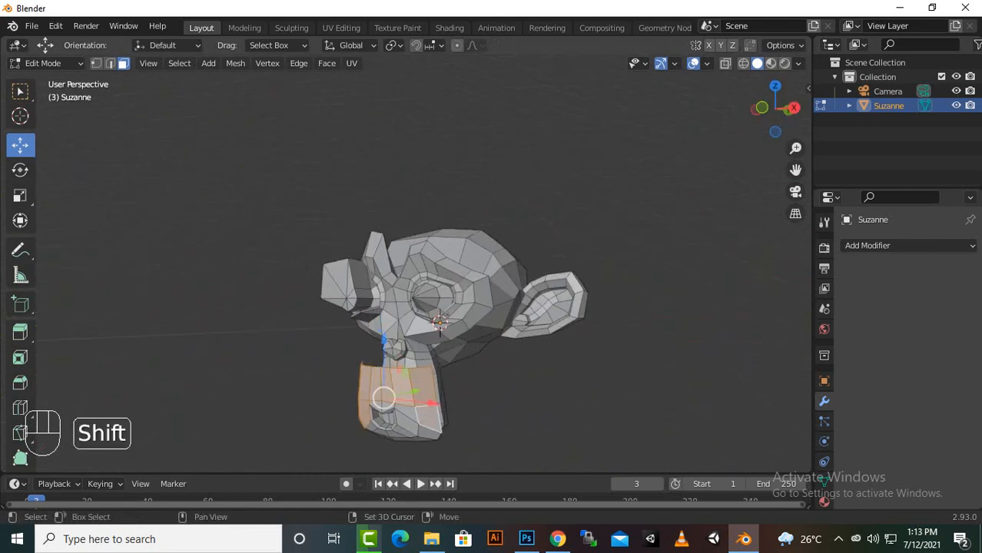
{"action": "left_click", "coordinate": [405, 421], "text": "shift"}
{"action": "left_click", "coordinate": [407, 414], "text": "shift"}
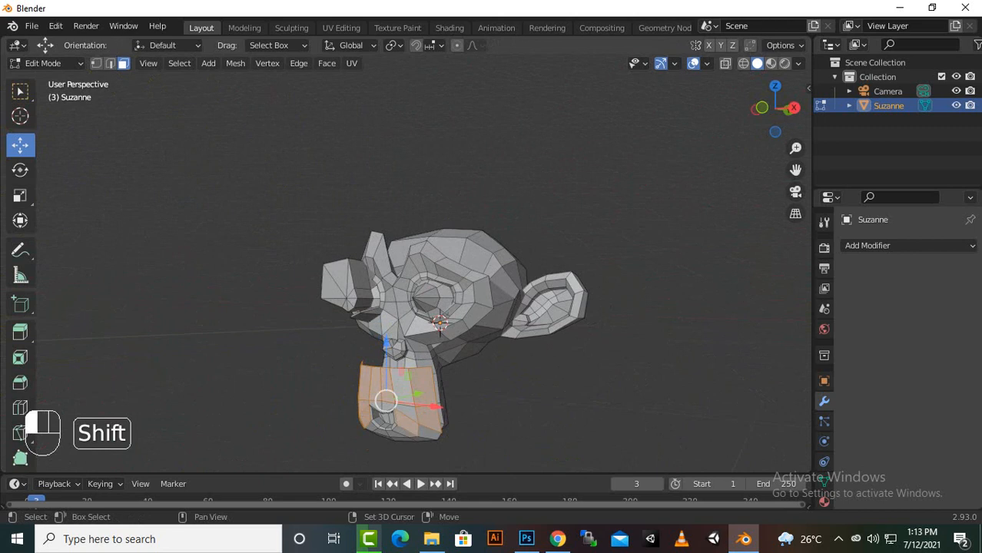
{"action": "left_click", "coordinate": [427, 432], "text": "shift"}
{"action": "left_click", "coordinate": [402, 386], "text": "shift"}
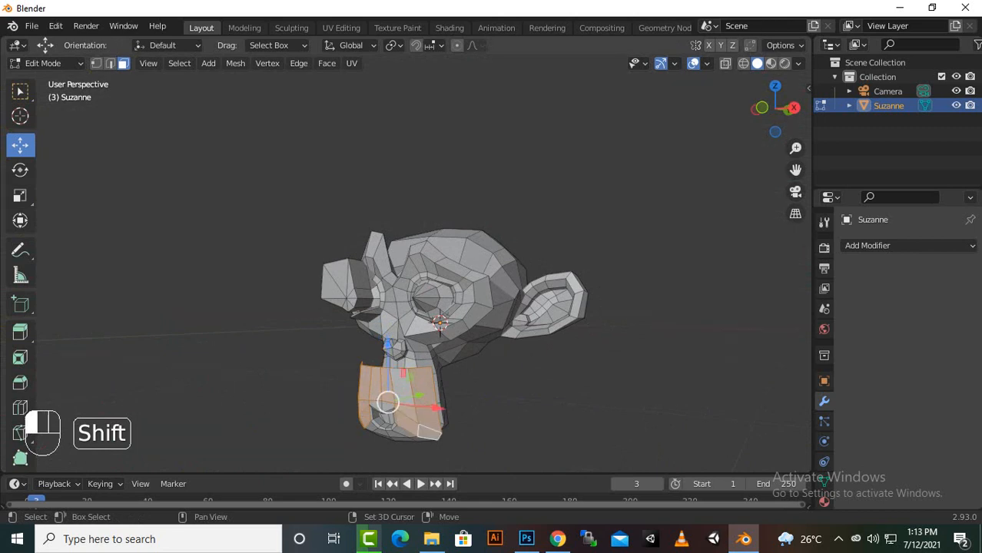
{"action": "left_click", "coordinate": [402, 386], "text": "shift"}
Step: Extend the selection with box selections from the front and the other side to cover the whole jaw copy
{"action": "mouse_move", "coordinate": [402, 387]}
{"action": "middle_mouse_down"}
{"action": "mouse_move", "coordinate": [431, 384]}
{"action": "mouse_move", "coordinate": [403, 382]}
{"action": "middle_mouse_up"}
{"action": "left_click_drag", "start_coordinate": [350, 368], "coordinate": [423, 444], "text": "shift"}
{"action": "scroll", "coordinate": [423, 361], "scroll_direction": "down", "scroll_amount": 1}
{"action": "middle_click_drag", "start_coordinate": [423, 361], "coordinate": [769, 331]}
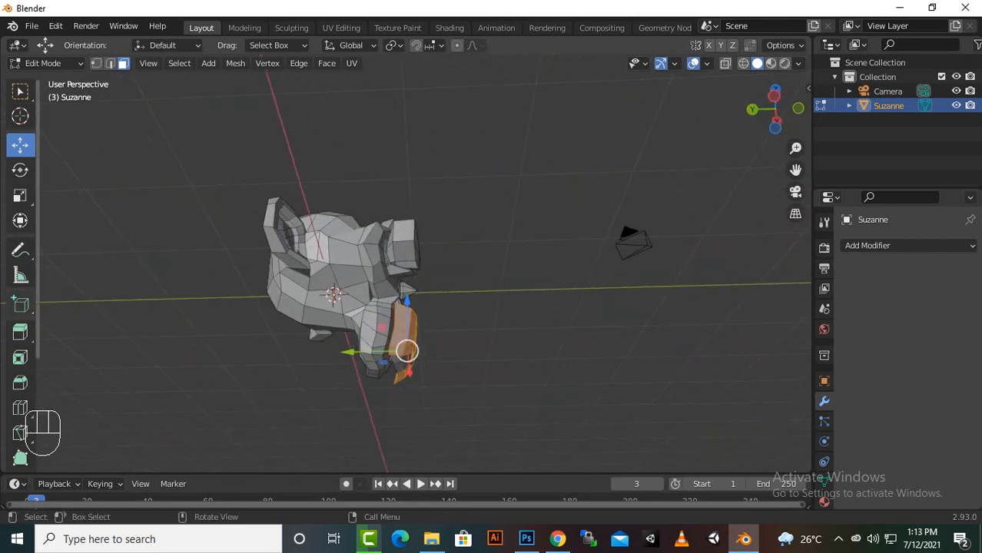
{"action": "left_click_drag", "start_coordinate": [422, 415], "coordinate": [392, 333], "text": "shift"}
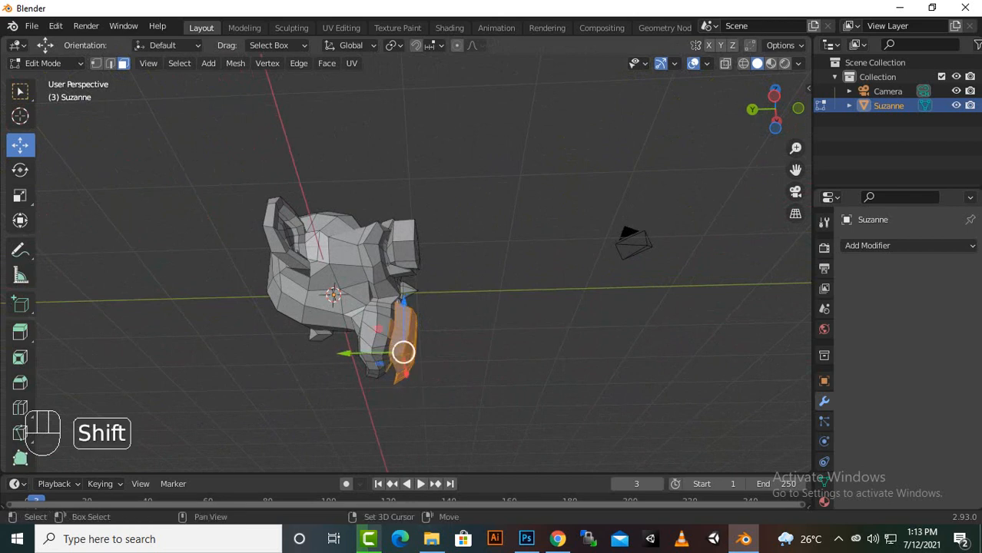
Step: Separate the selected jaw copy from the monkey mesh into its own object using the Selection option
{"action": "middle_click_drag", "start_coordinate": [392, 334], "coordinate": [546, 326]}
{"action": "scroll", "coordinate": [384, 323], "scroll_direction": "up", "scroll_amount": 5}
{"action": "scroll", "coordinate": [384, 322], "scroll_direction": "down", "scroll_amount": 4}
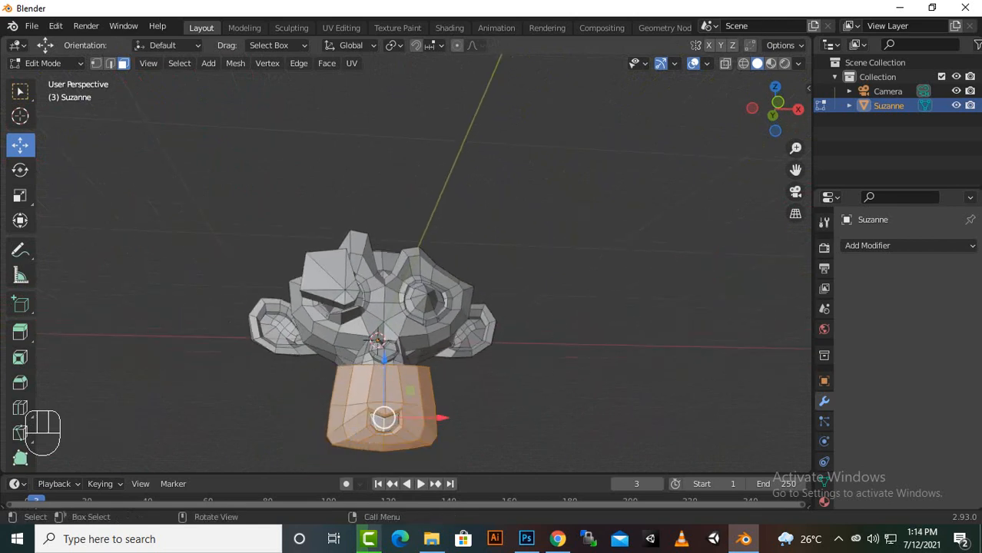
{"action": "key", "text": "p"}
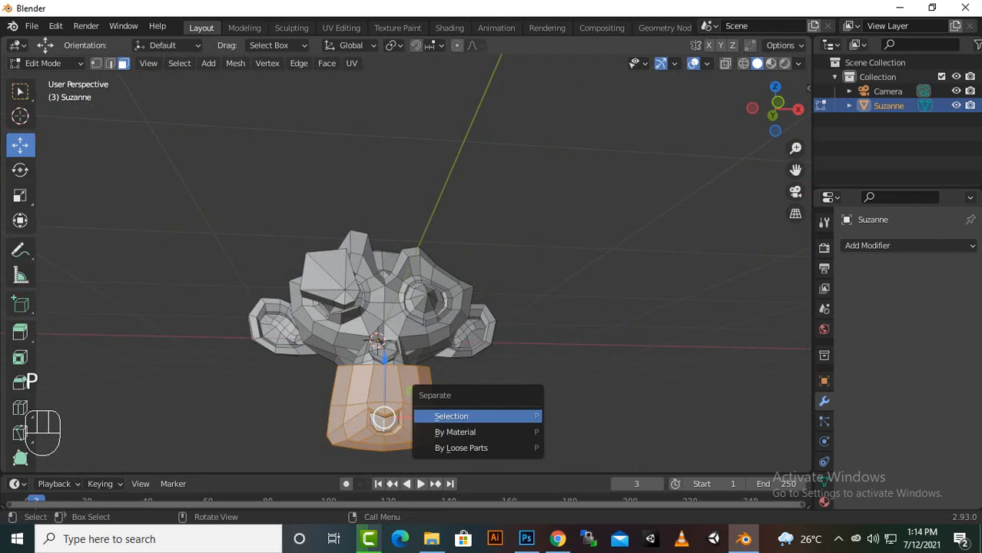
{"action": "key", "text": "Return"}
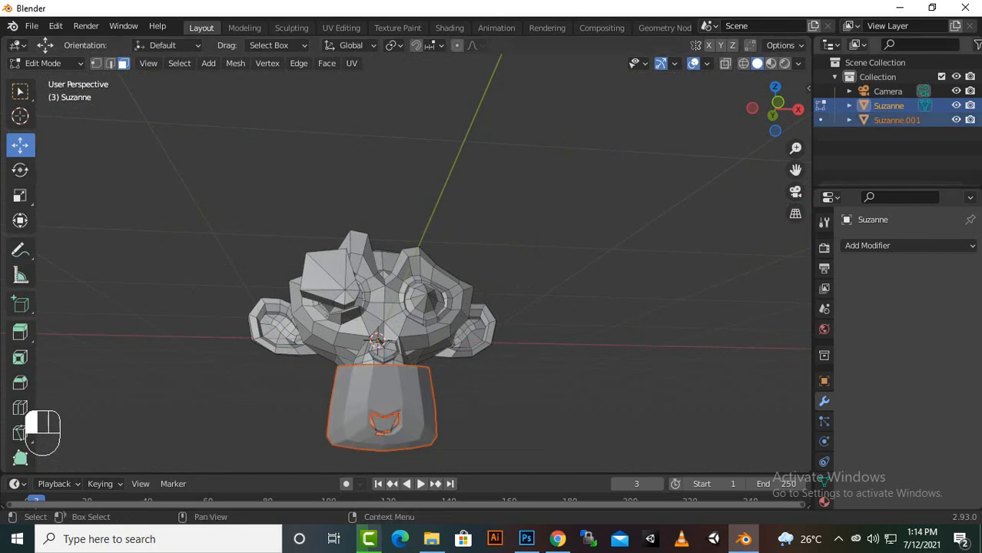
Step: Make the original monkey the only selected object and return to Object Mode
{"action": "left_click", "coordinate": [888, 105]}
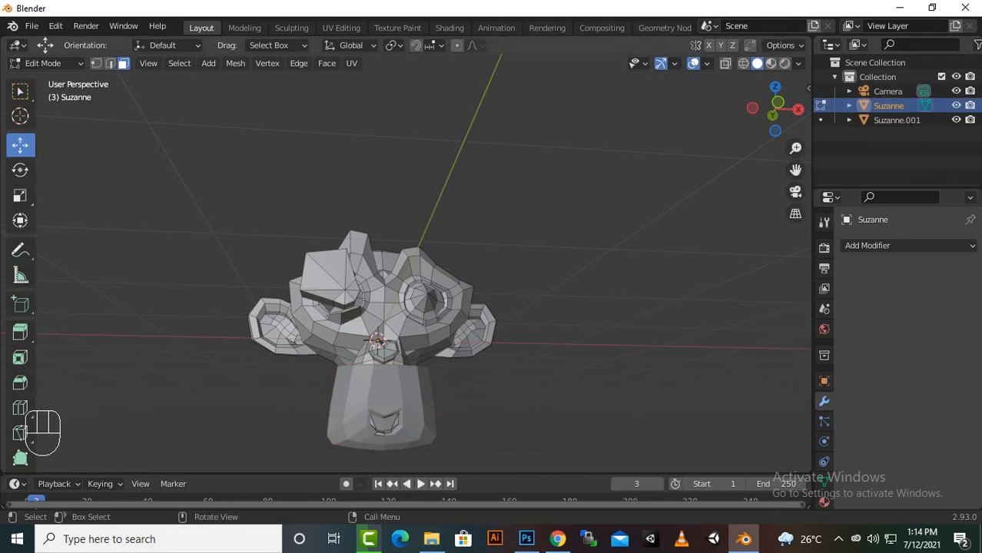
{"action": "middle_click_drag", "start_coordinate": [415, 230], "coordinate": [430, 231]}
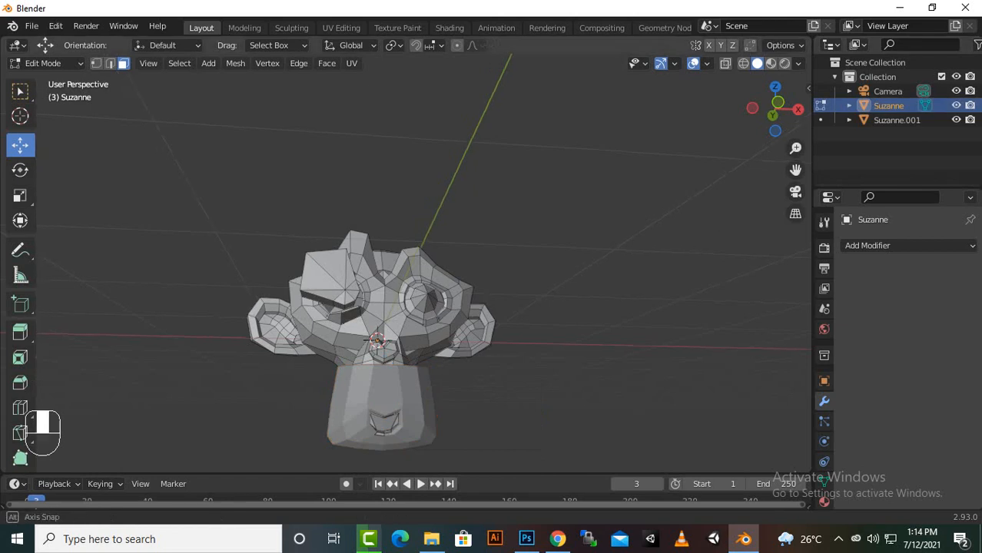
{"action": "key", "text": "Tab"}
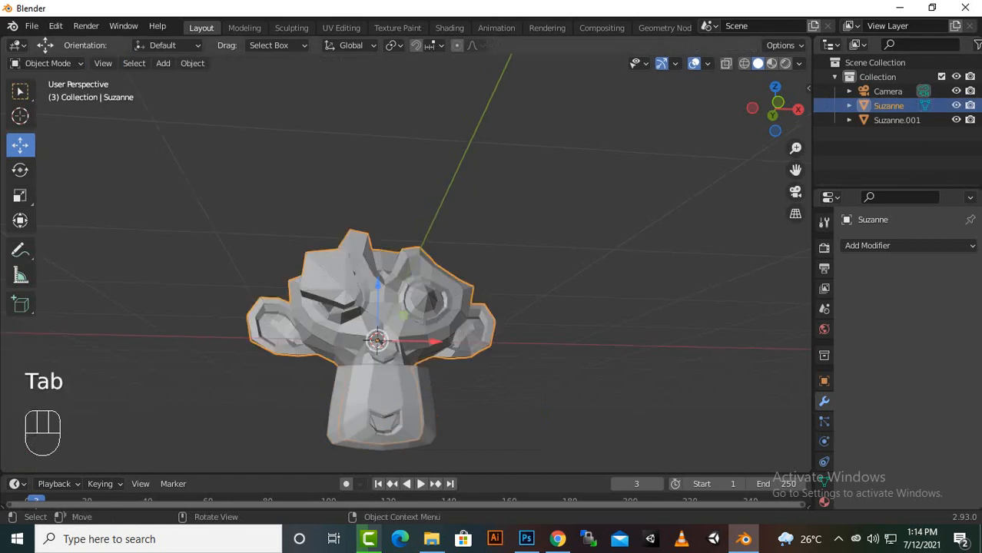
Step: Select the separated jaw object and move it about 1.41 m along negative Y, away from the head
{"action": "middle_click_drag", "start_coordinate": [384, 307], "coordinate": [368, 307]}
{"action": "left_click", "coordinate": [377, 399]}
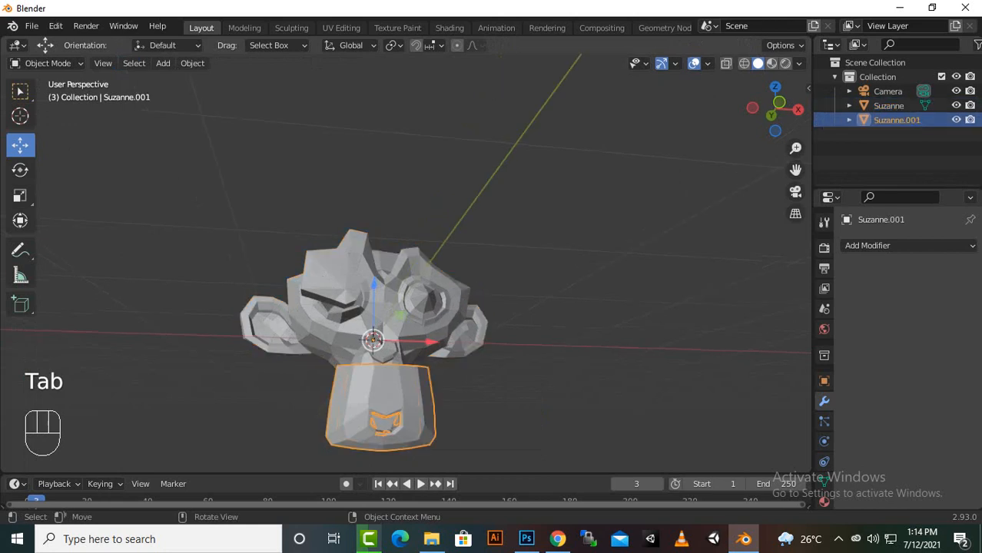
{"action": "middle_click_drag", "start_coordinate": [407, 269], "coordinate": [461, 276]}
{"action": "left_click_drag", "start_coordinate": [274, 320], "coordinate": [408, 328]}
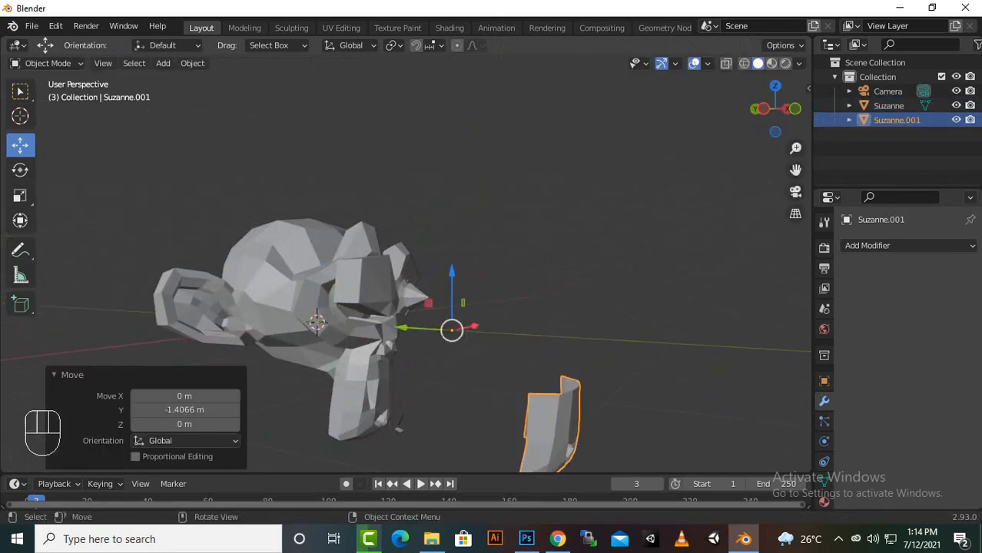
Step: Select the monkey head and move it about 0.8 m along positive Y, away from the jaw piece
{"action": "left_click", "coordinate": [361, 299]}
{"action": "left_click_drag", "start_coordinate": [274, 319], "coordinate": [210, 315]}
{"action": "scroll", "coordinate": [210, 315], "scroll_direction": "down", "scroll_amount": 5}
{"action": "mouse_move", "coordinate": [461, 276]}
{"action": "middle_mouse_down"}
{"action": "mouse_move", "coordinate": [476, 280]}
{"action": "mouse_move", "coordinate": [460, 278]}
{"action": "middle_mouse_up"}
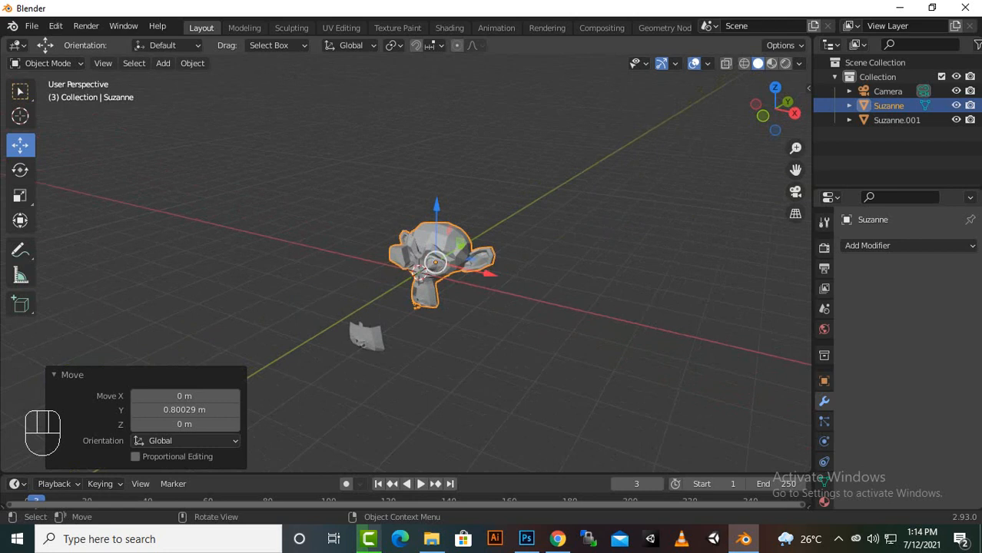
Step: Box-select both the monkey head and the separated jaw piece
{"action": "left_click_drag", "start_coordinate": [575, 183], "coordinate": [279, 380]}
{"action": "scroll", "coordinate": [279, 380], "scroll_direction": "up", "scroll_amount": 4}
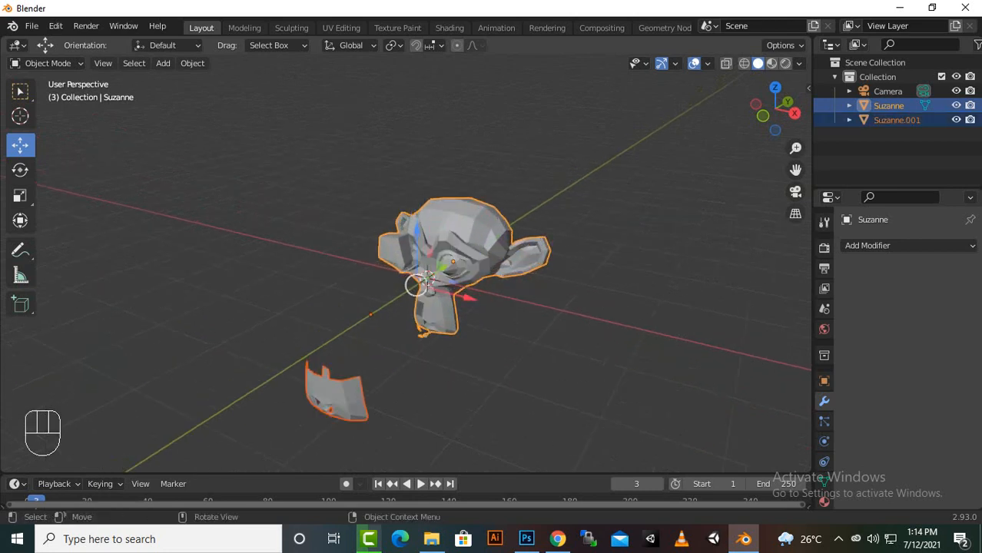